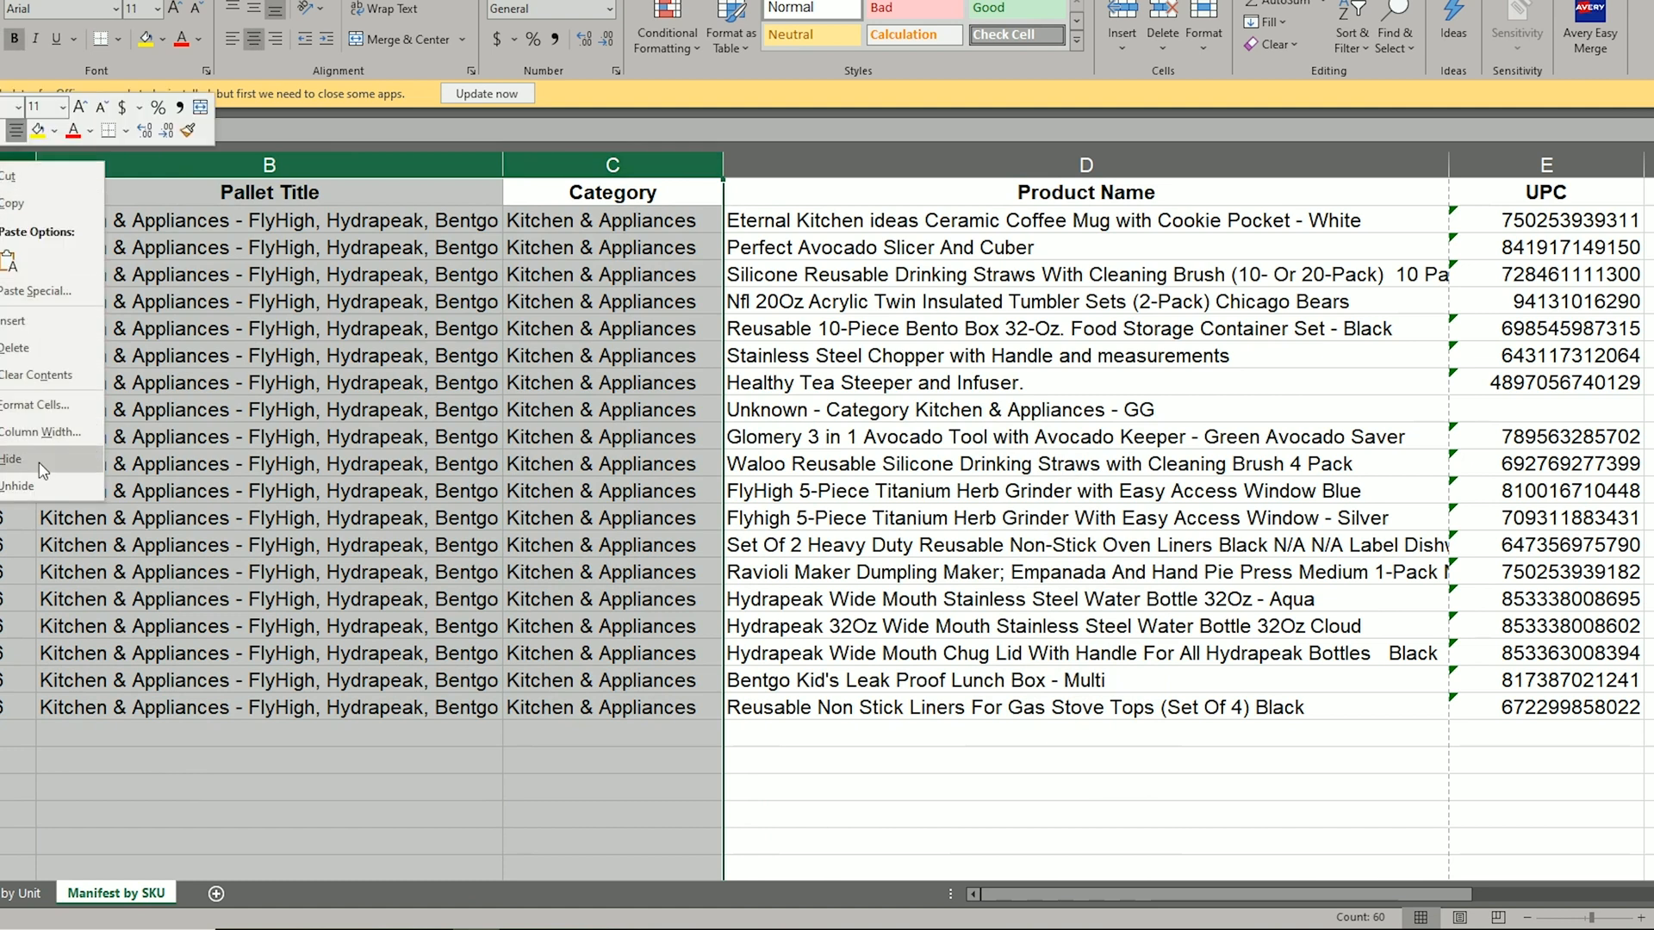
# - Hide columns A through C and add the headings "Amazon Total" in L1 and "Ebay Total" in M1
pyautogui.click(38, 461)
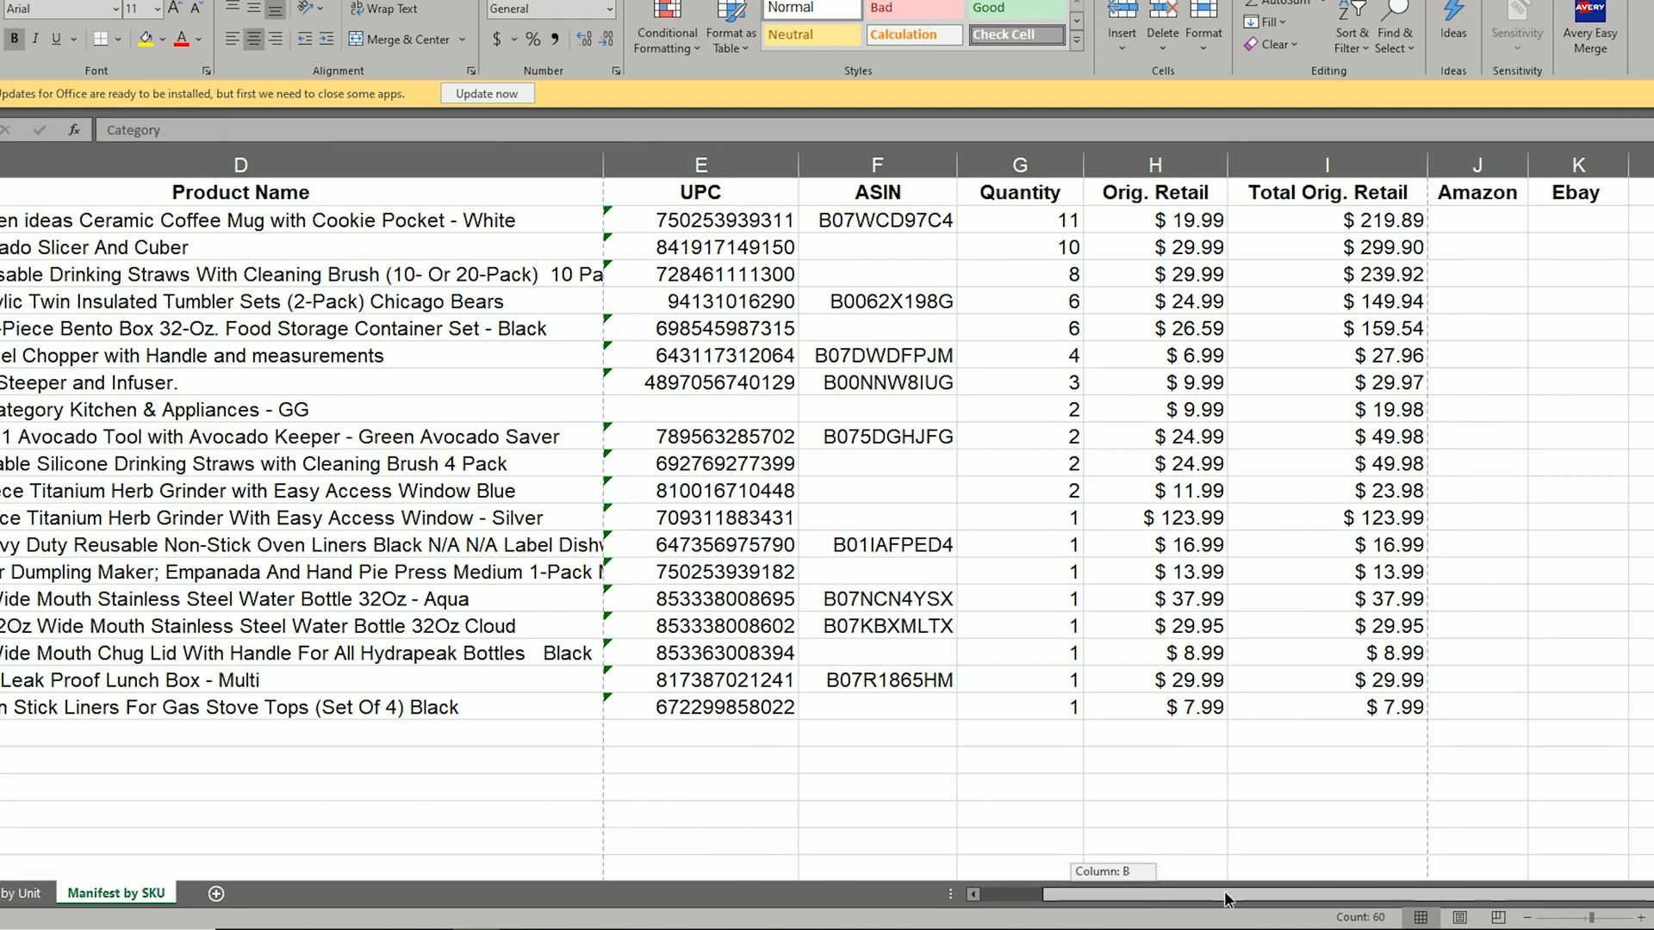
pyautogui.click(1474, 215)
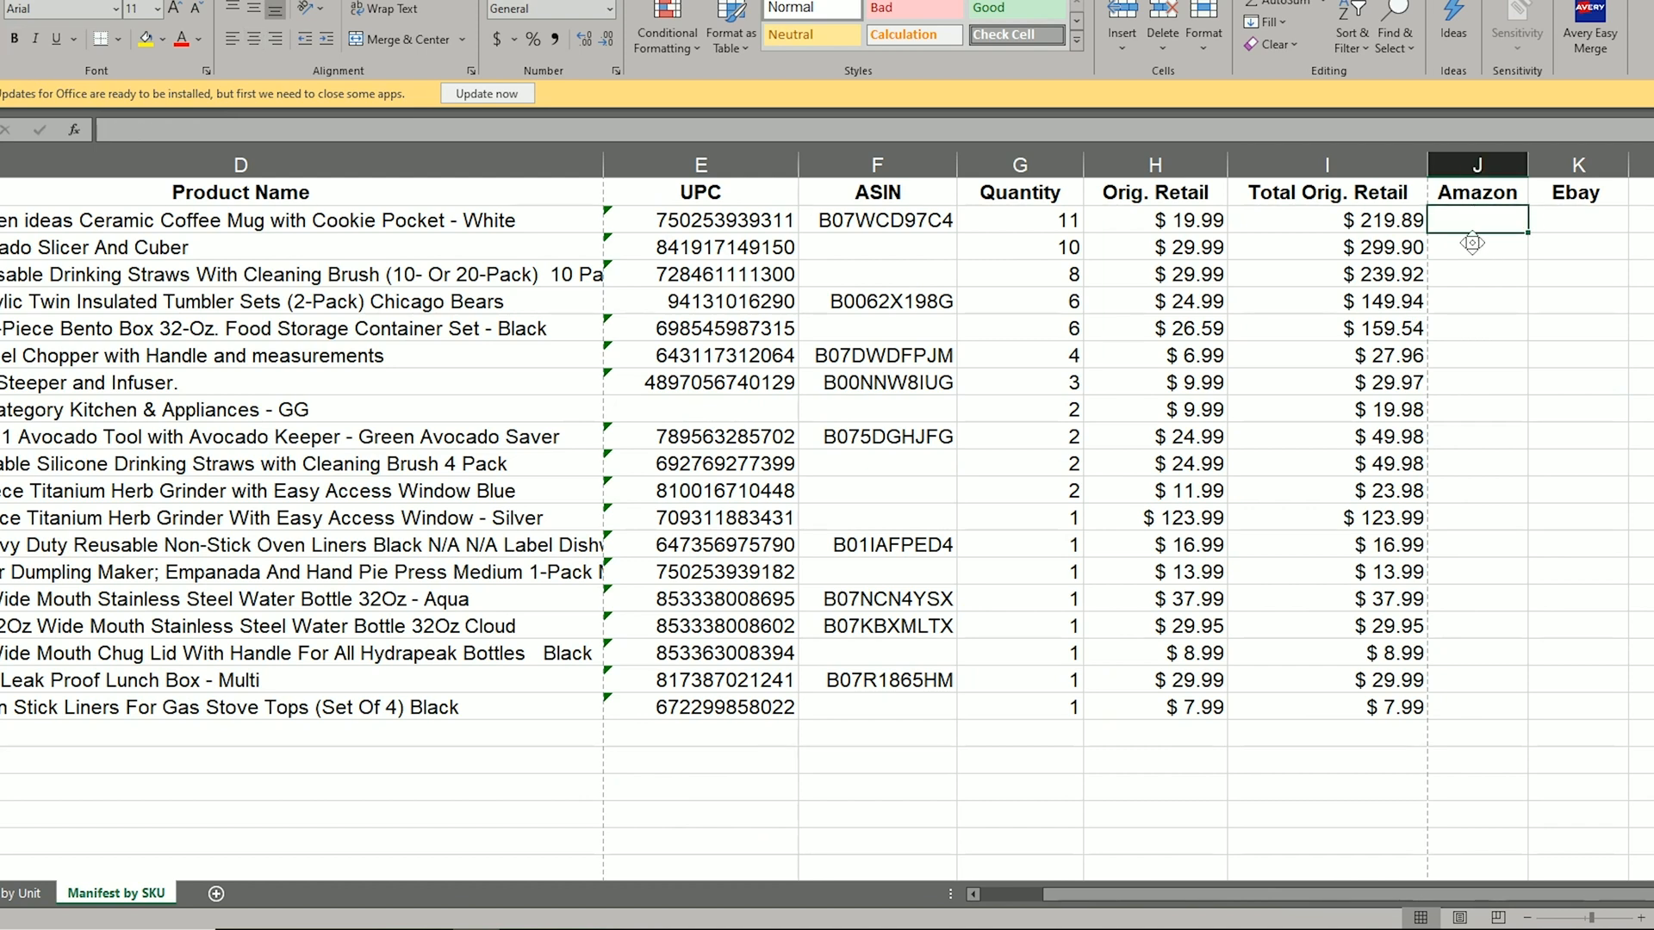
pyautogui.hscroll(3, 1470, 243)
pyautogui.click(771, 193)
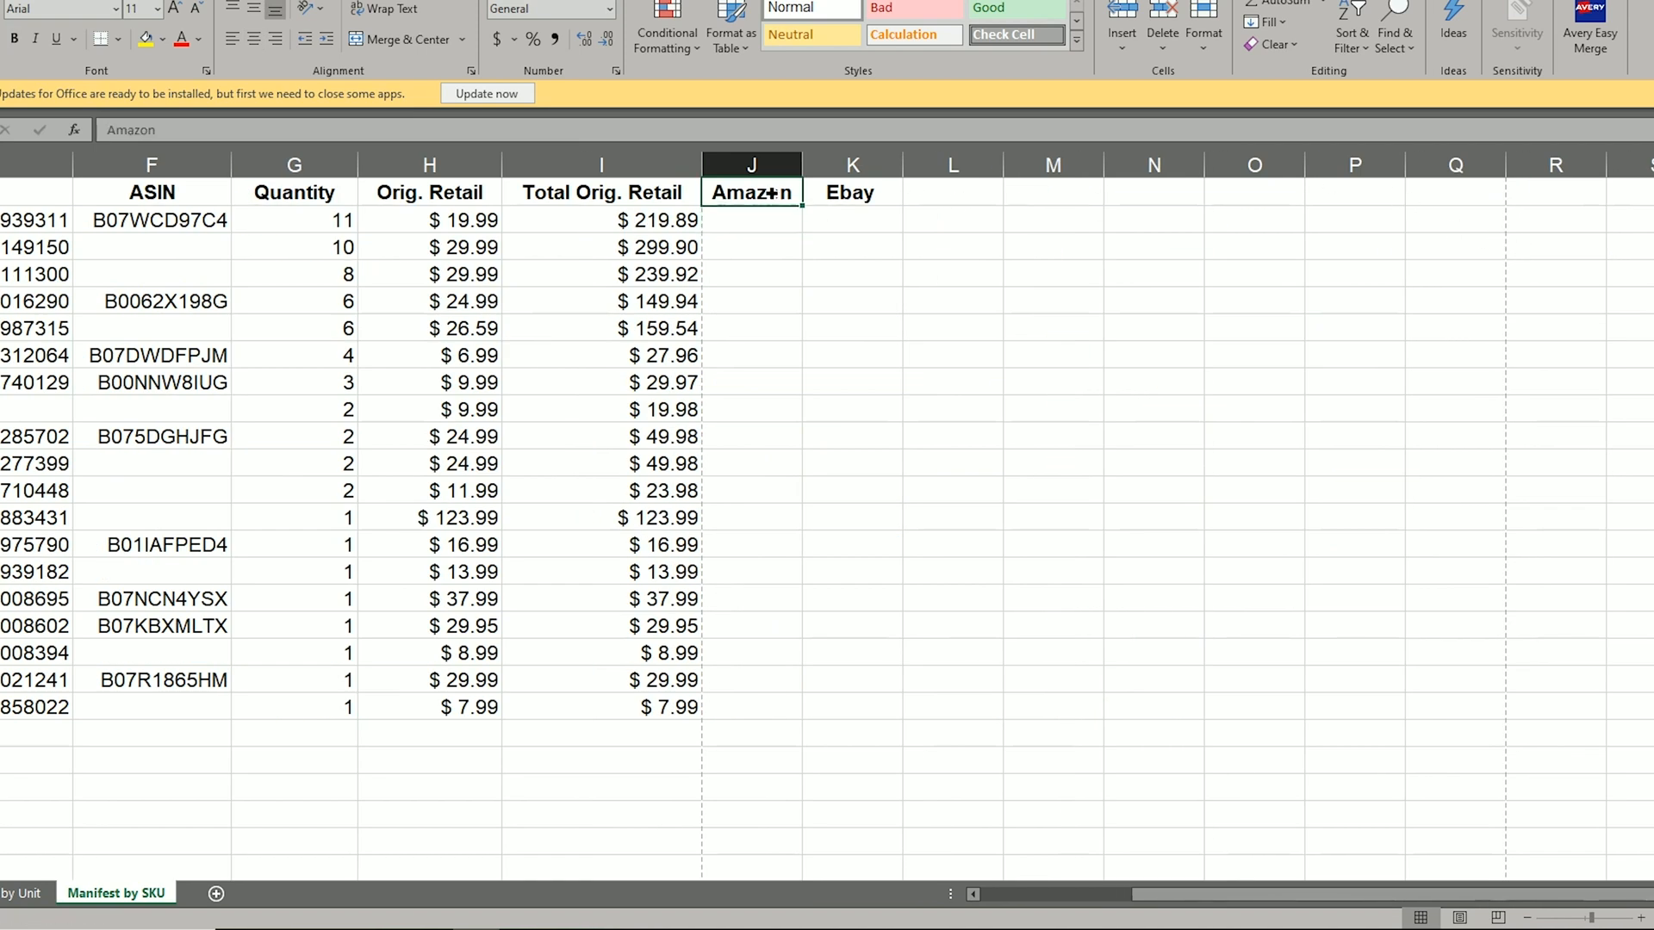
pyautogui.press('Return')
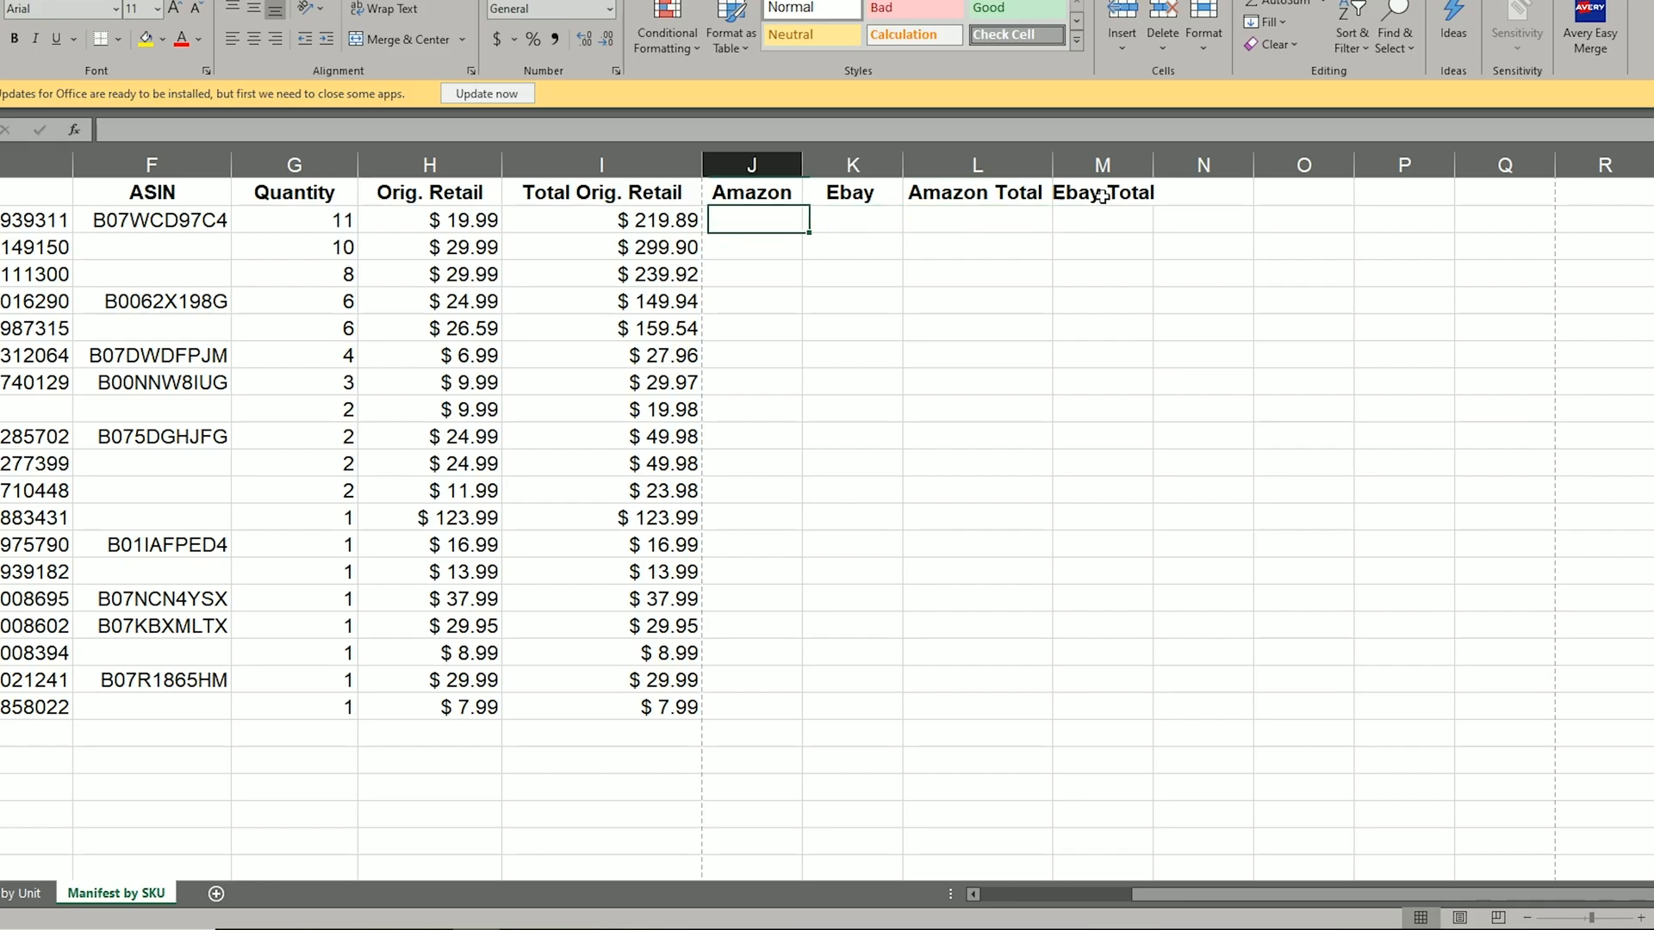
# - Look up the ceramic coffee mug's ASIN B07WCD97C4 in the Amazon seller catalogue and open its full product details
pyautogui.press('Left')
pyautogui.press('Left')
pyautogui.press('Left')
pyautogui.press('Left')
pyautogui.press('Right')
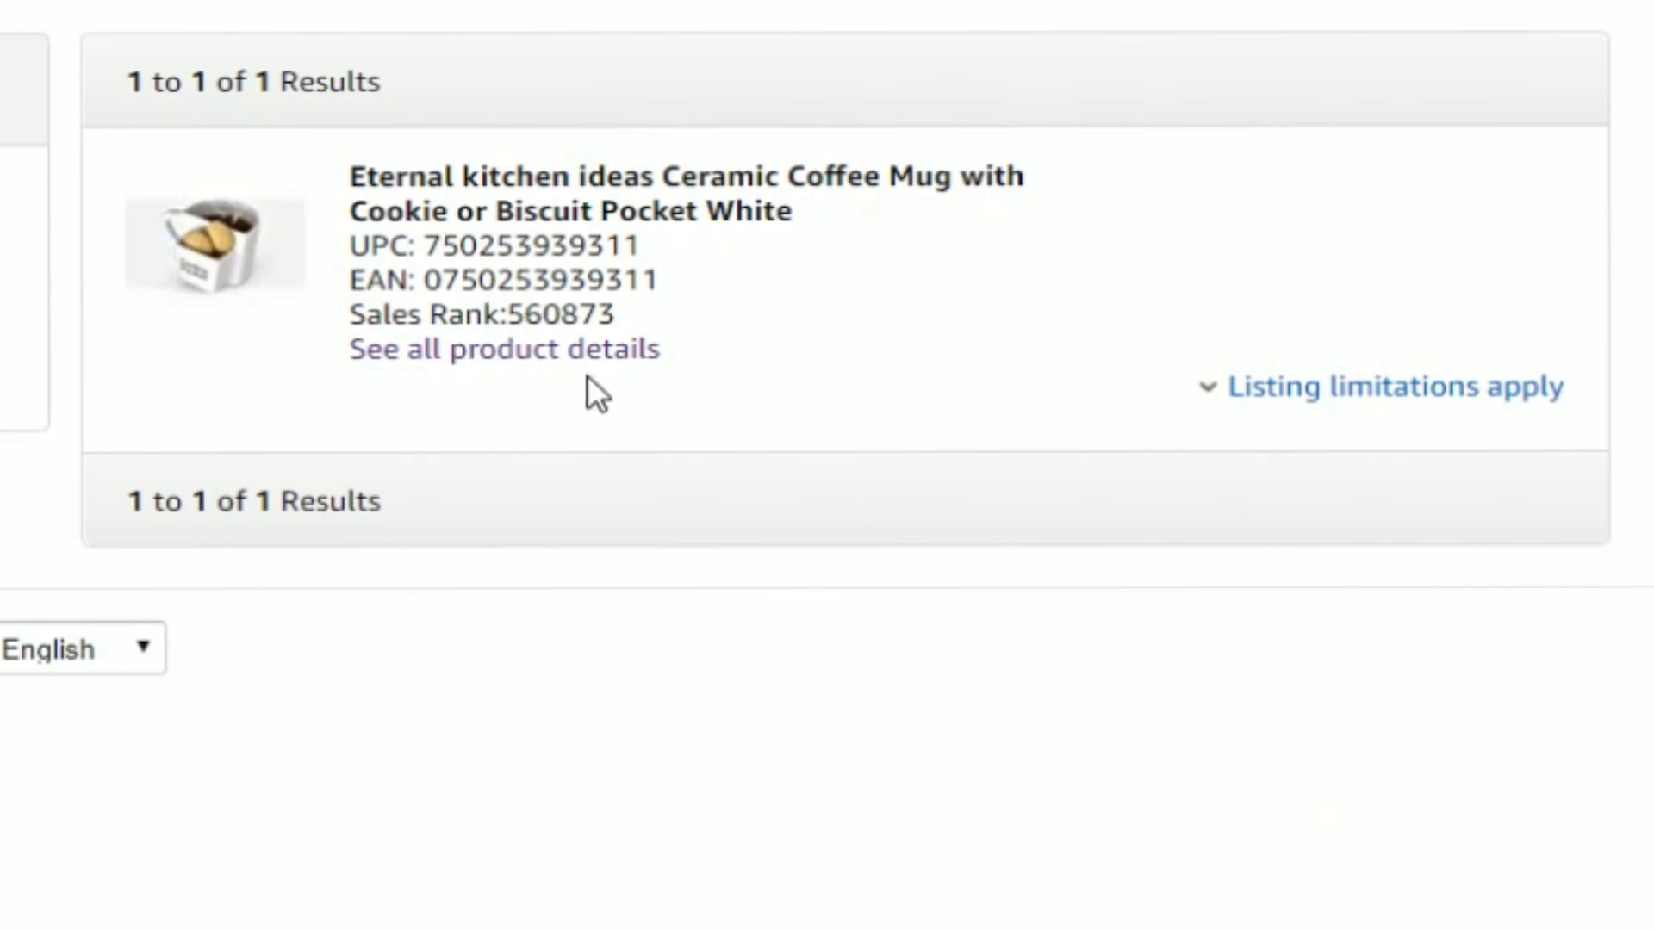
pyautogui.click(551, 353)
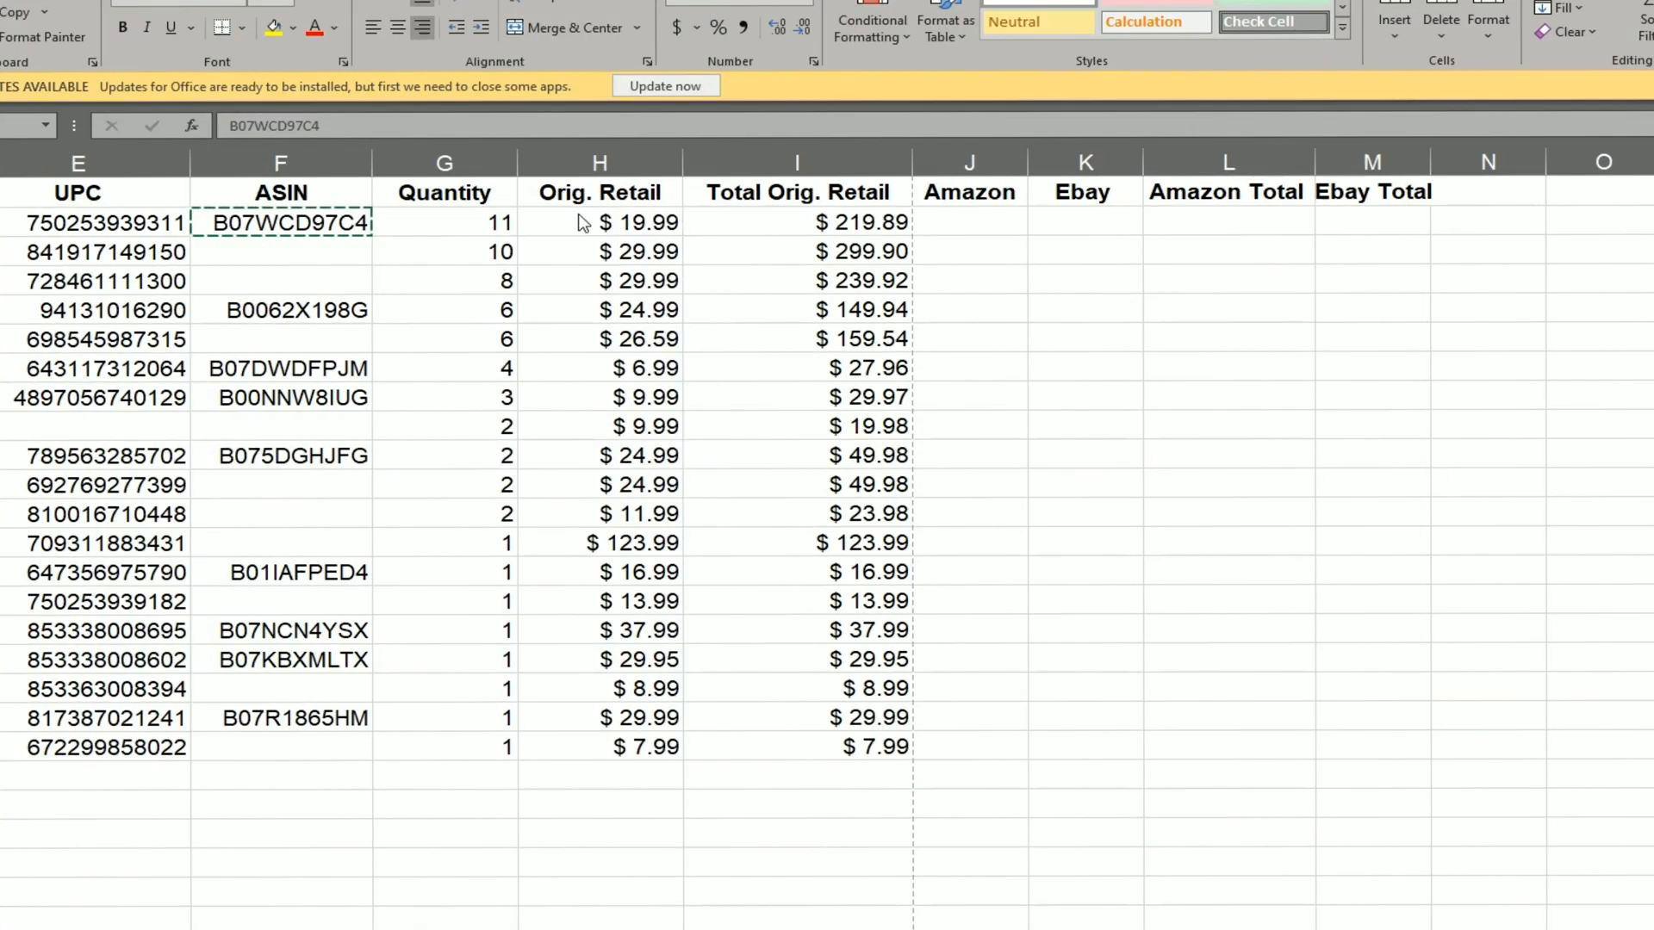
# - Enter 19.99 as the coffee mug's Amazon price in J2
pyautogui.click(597, 214)
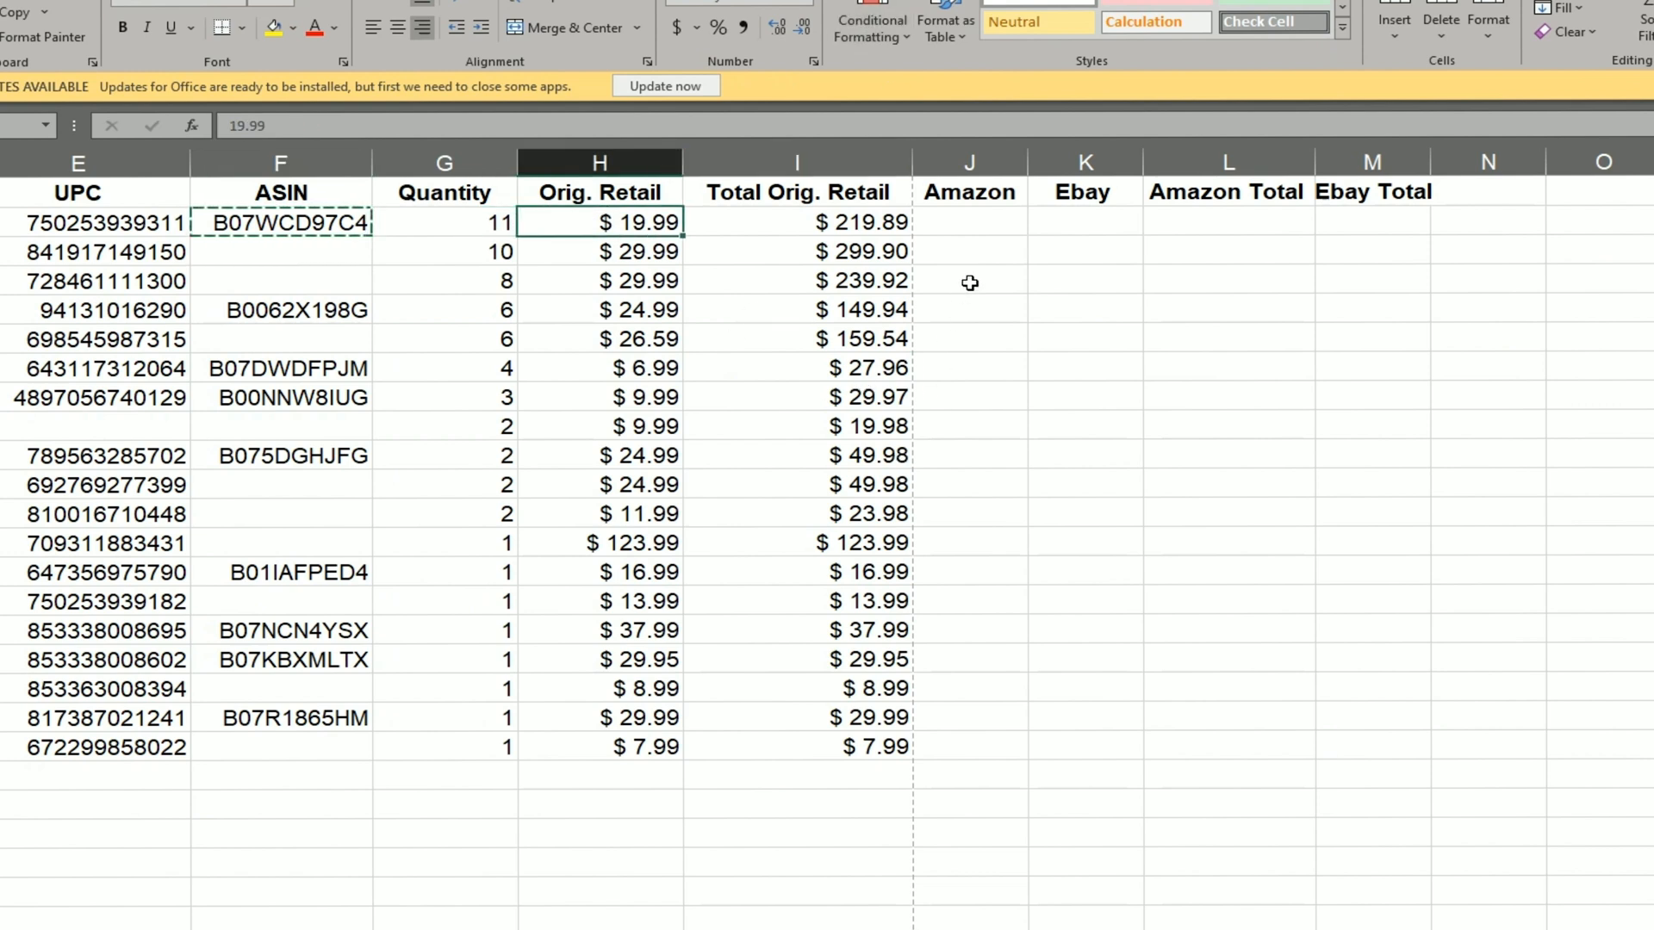
pyautogui.click(980, 223)
pyautogui.write('19.99')
pyautogui.press('Tab')
pyautogui.press('Tab')
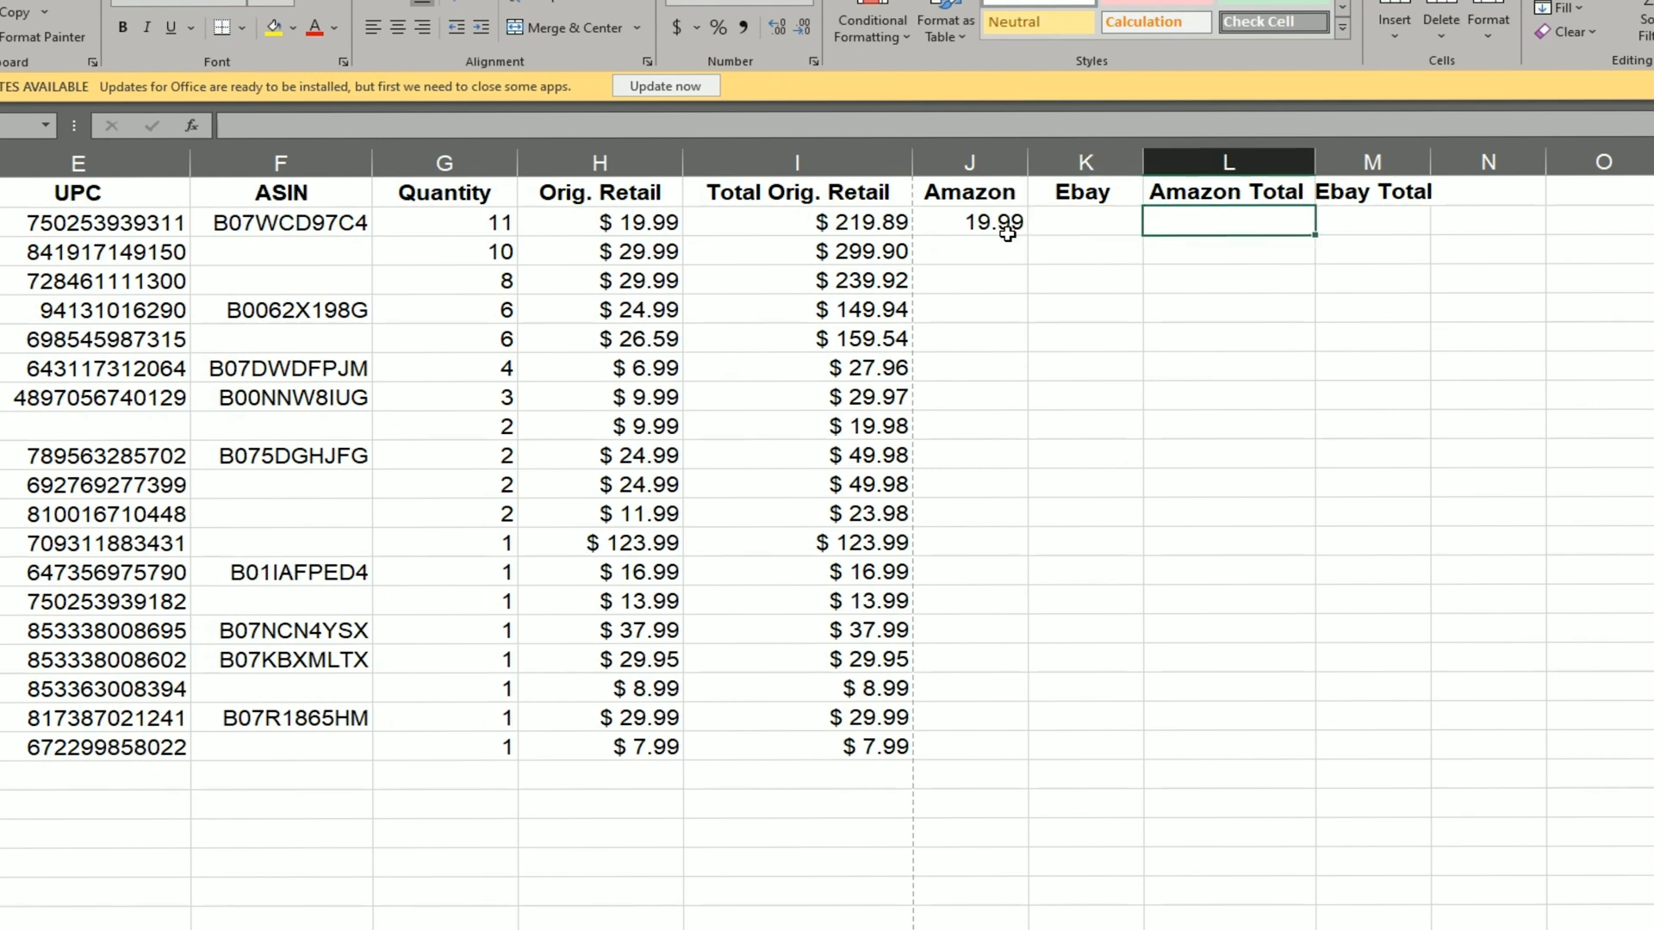
# - Calculate the coffee mug's Amazon total in L2 by multiplying its Amazon price by its quantity, =sum(J2*G2)
pyautogui.write('=sum(')
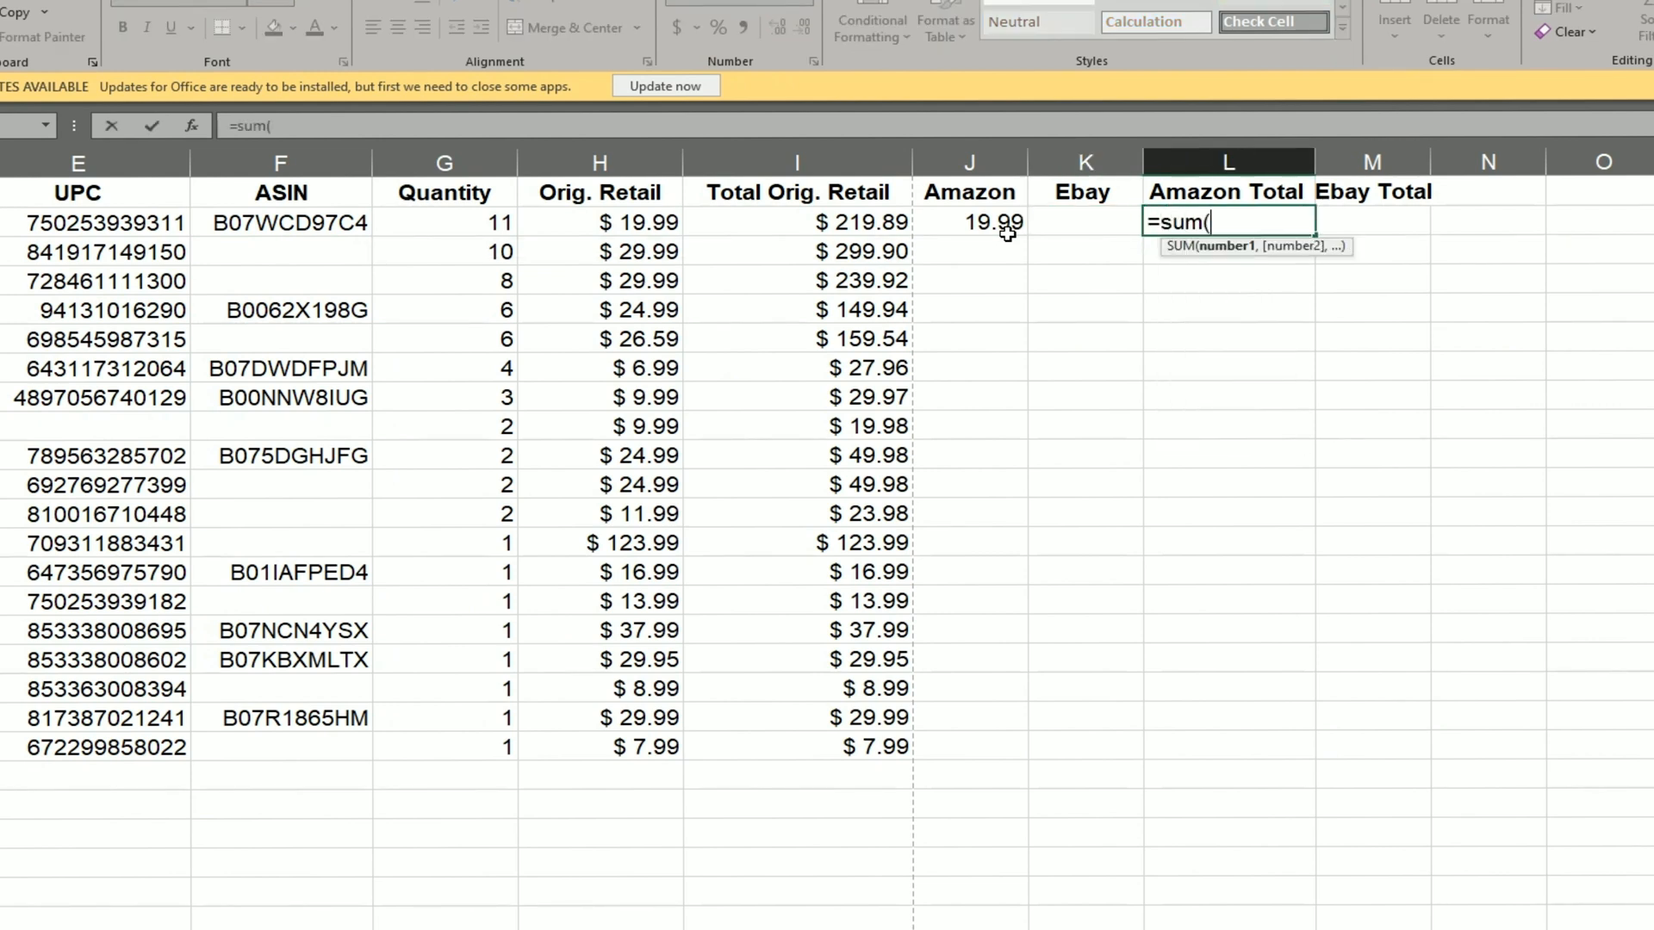
pyautogui.click(1007, 231)
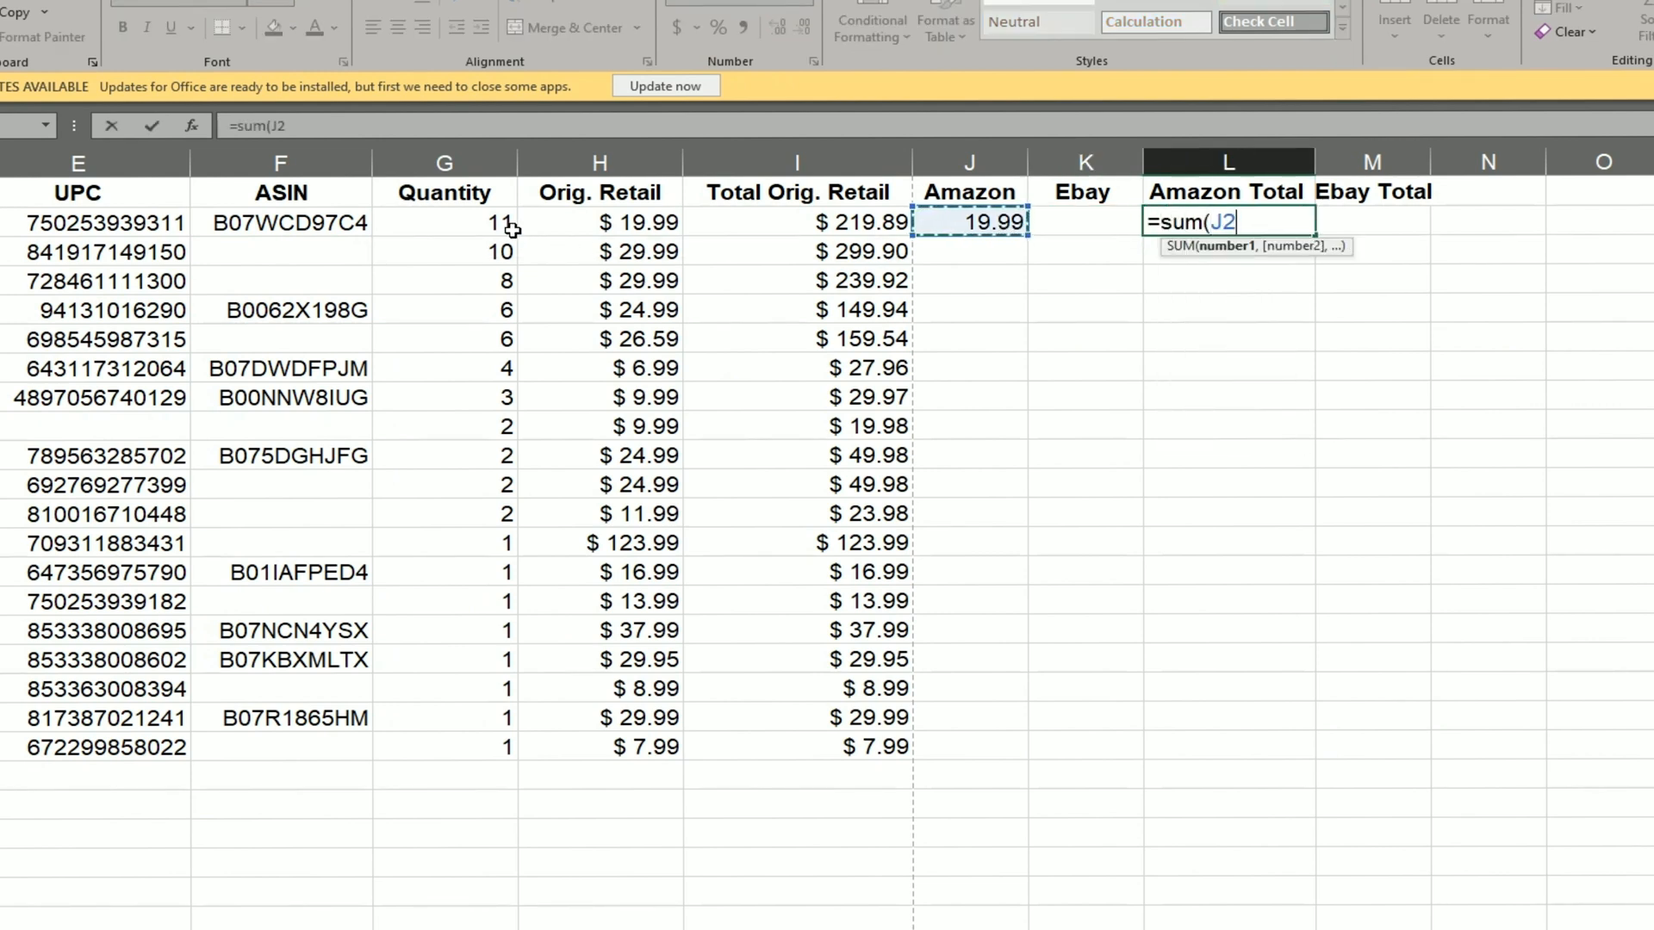
pyautogui.write('*')
pyautogui.click(455, 224)
pyautogui.press('Return')
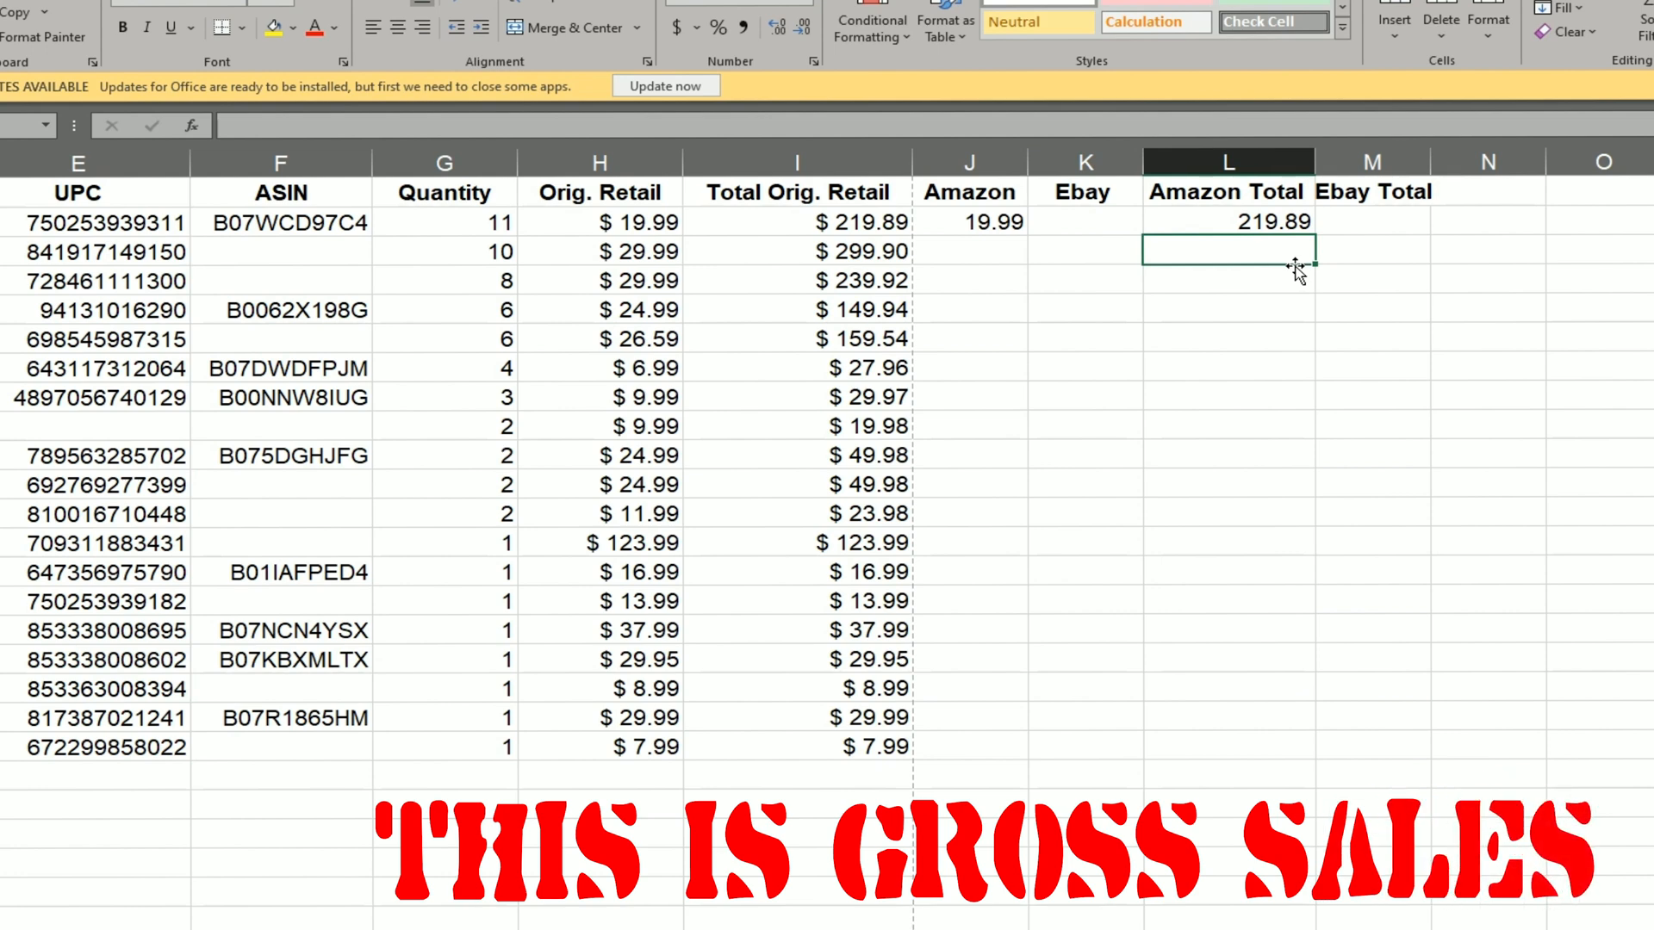
# - Enter 9 as the avocado slicer's eBay price in K3 and apply the accounting currency format to the Amazon and Ebay columns
pyautogui.hscroll(-3, 1068, 258)
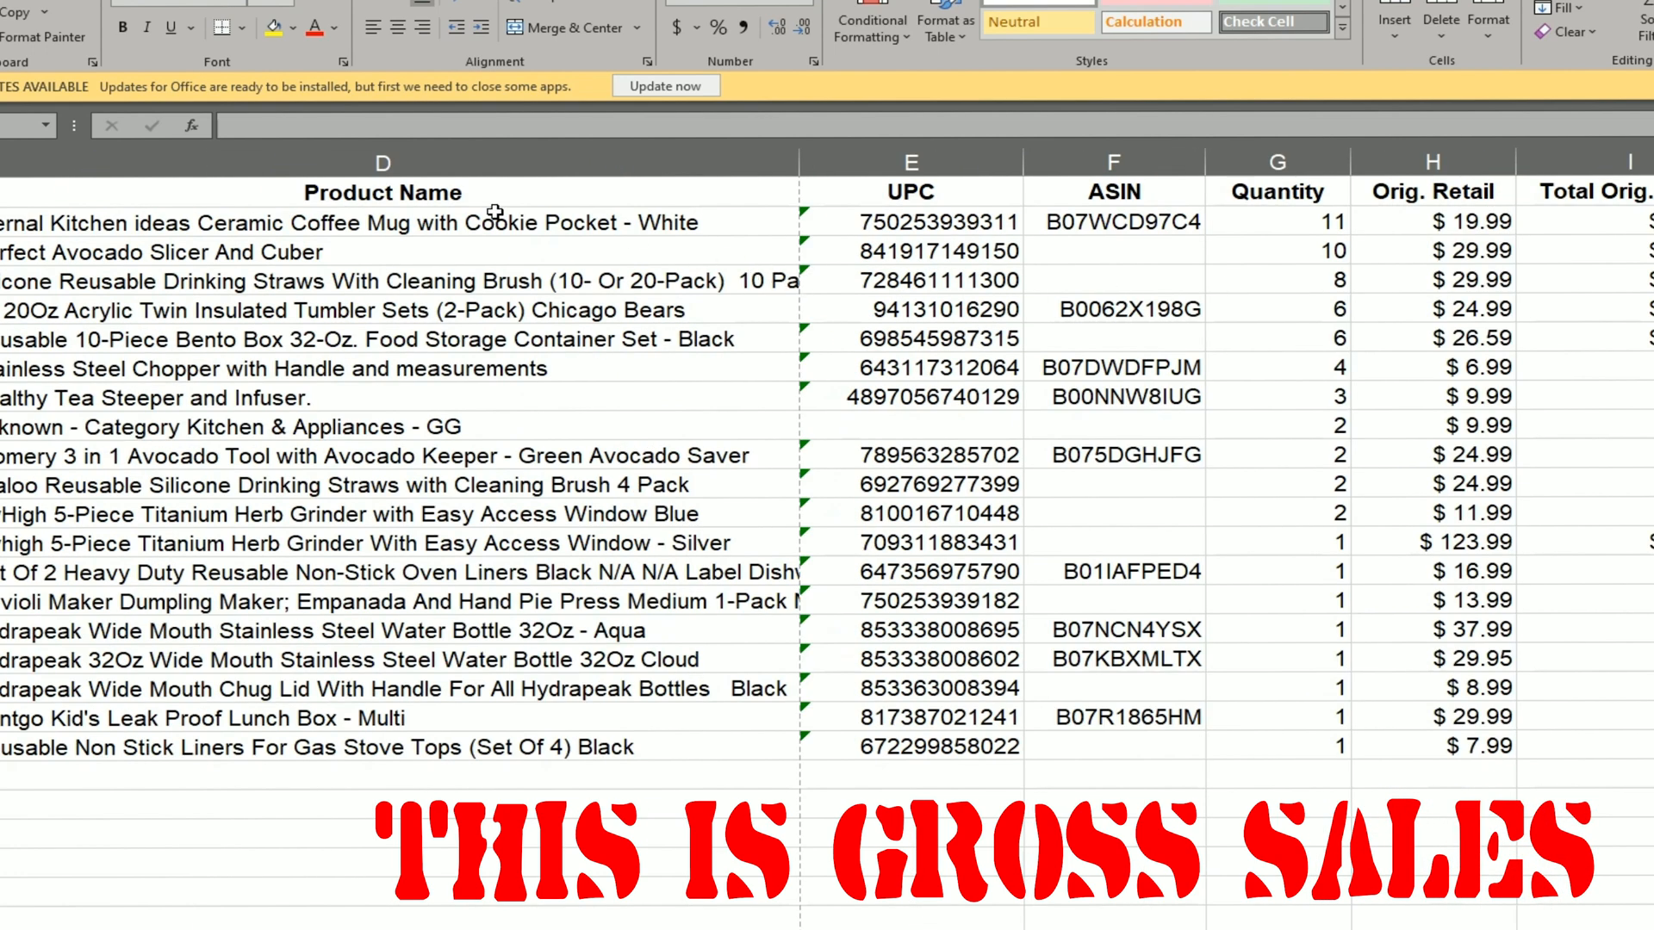
pyautogui.click(501, 253)
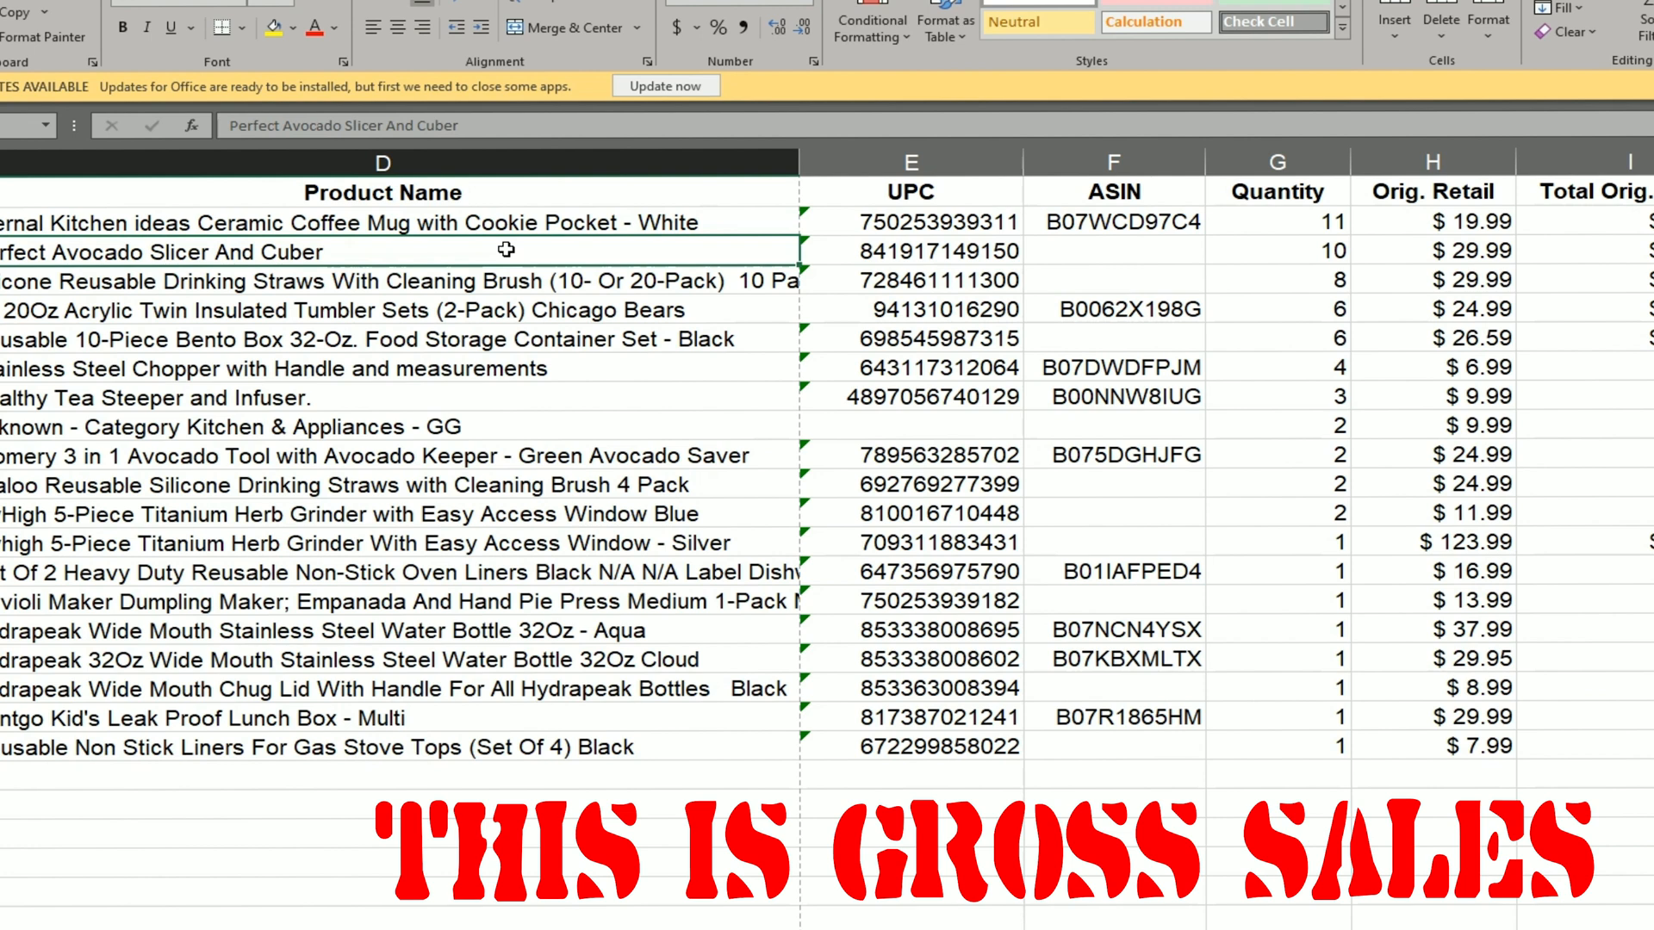
pyautogui.hscroll(3, 1557, 267)
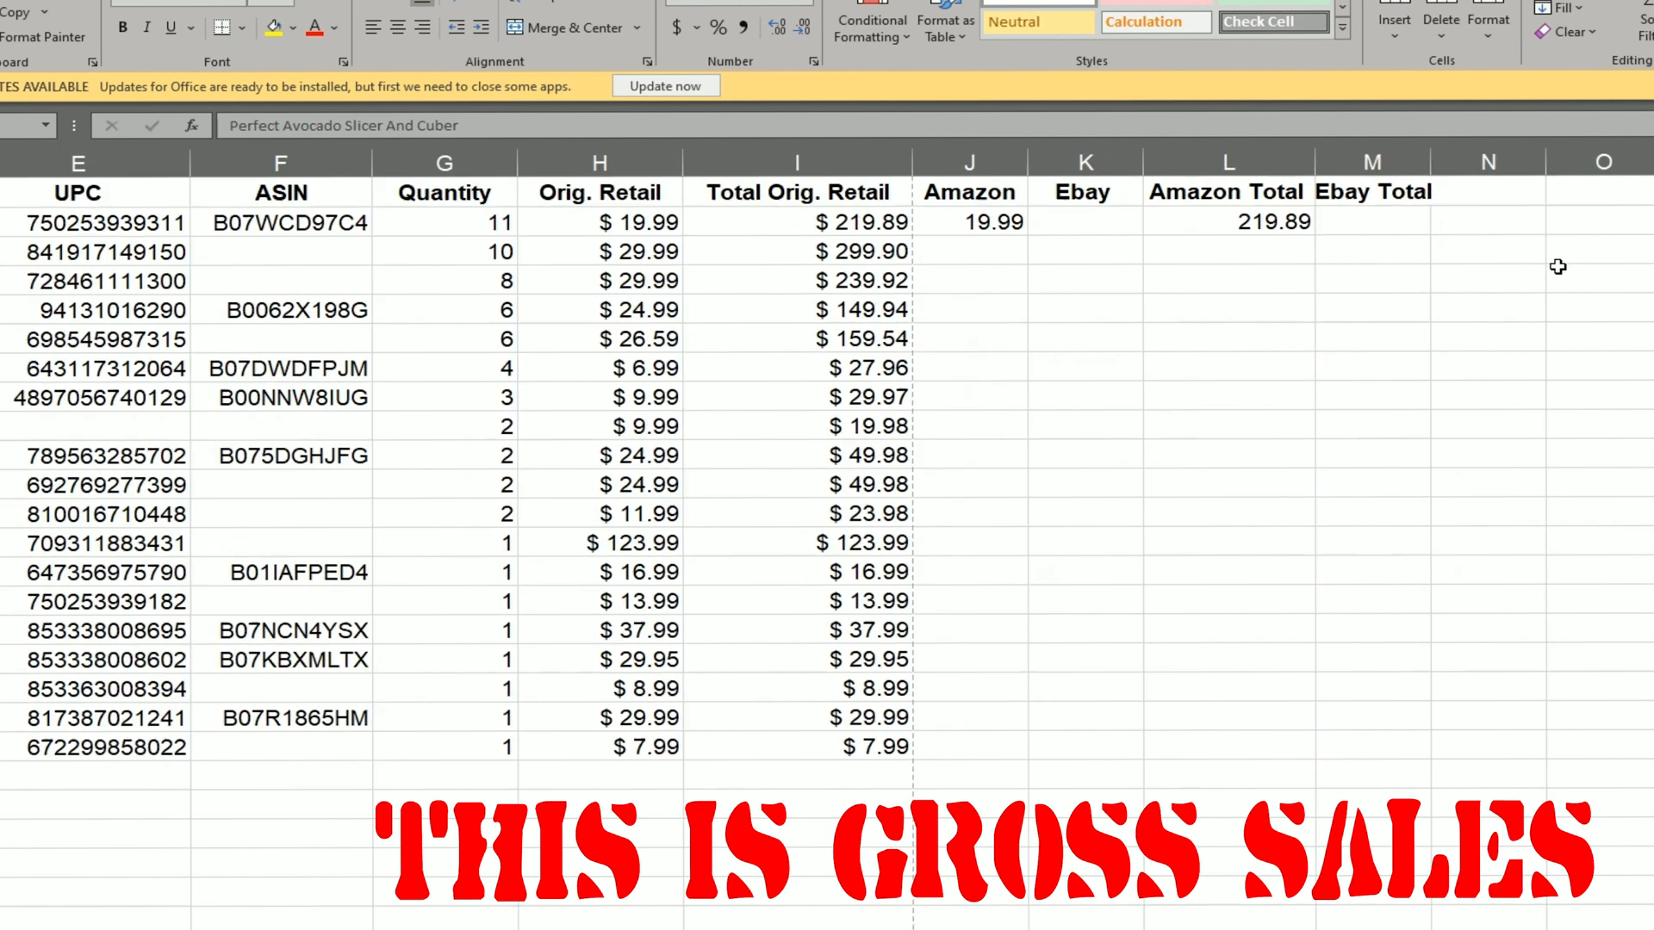
pyautogui.hscroll(-3, 1557, 267)
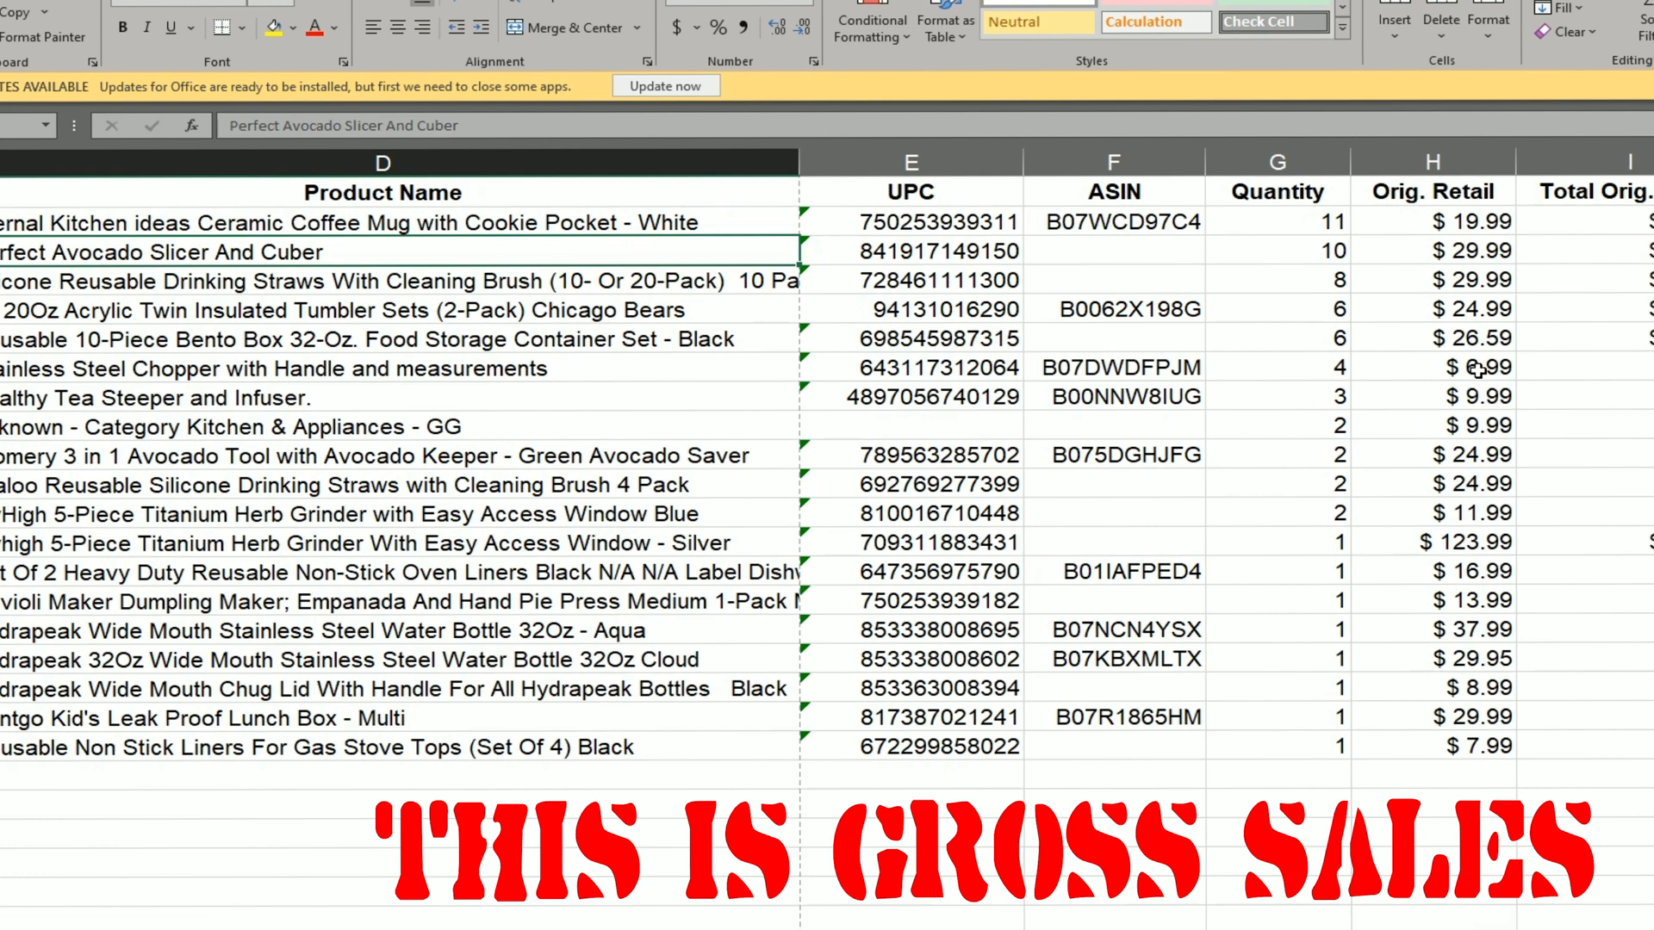
pyautogui.click(1645, 252)
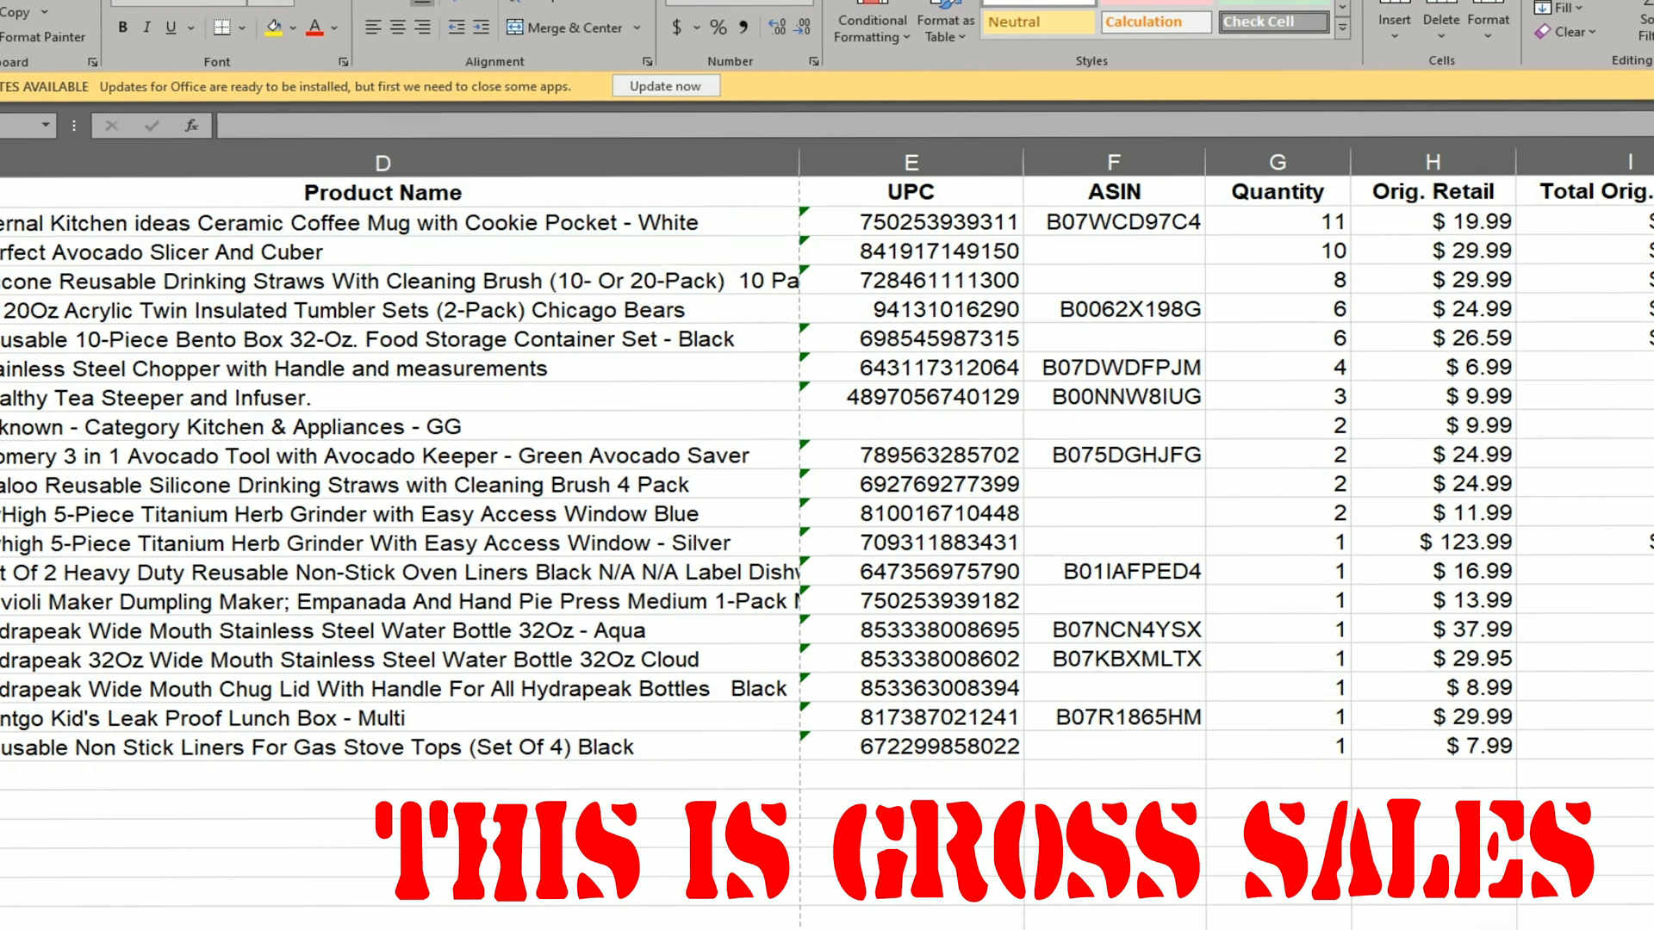
pyautogui.write('=')
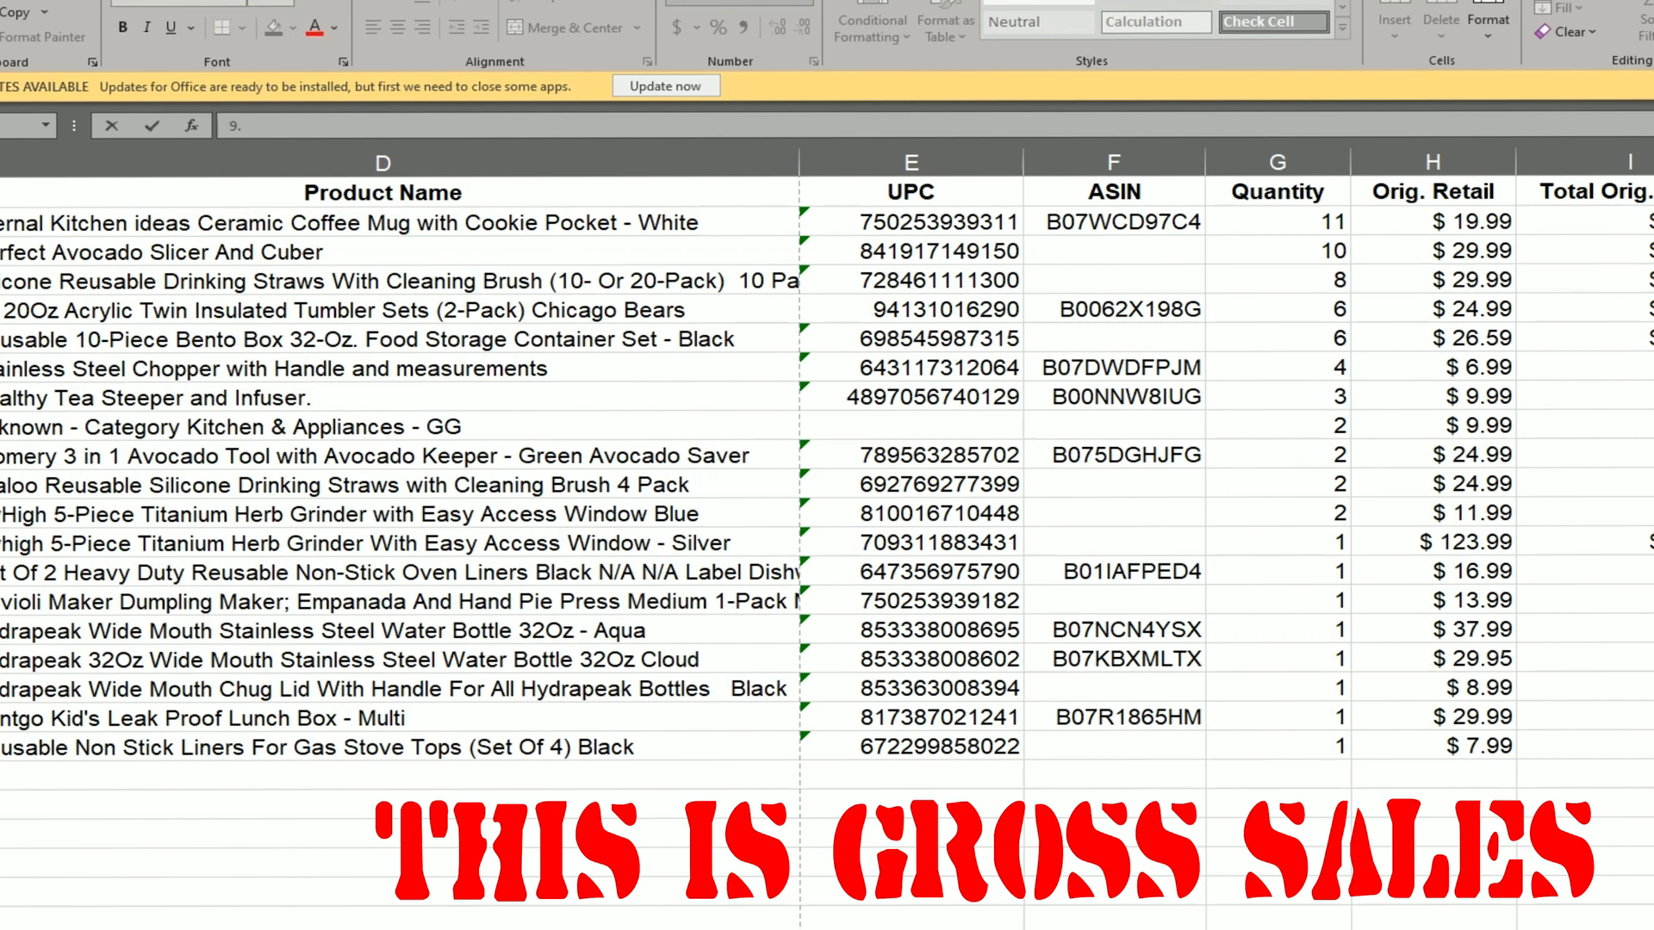
pyautogui.press('Tab')
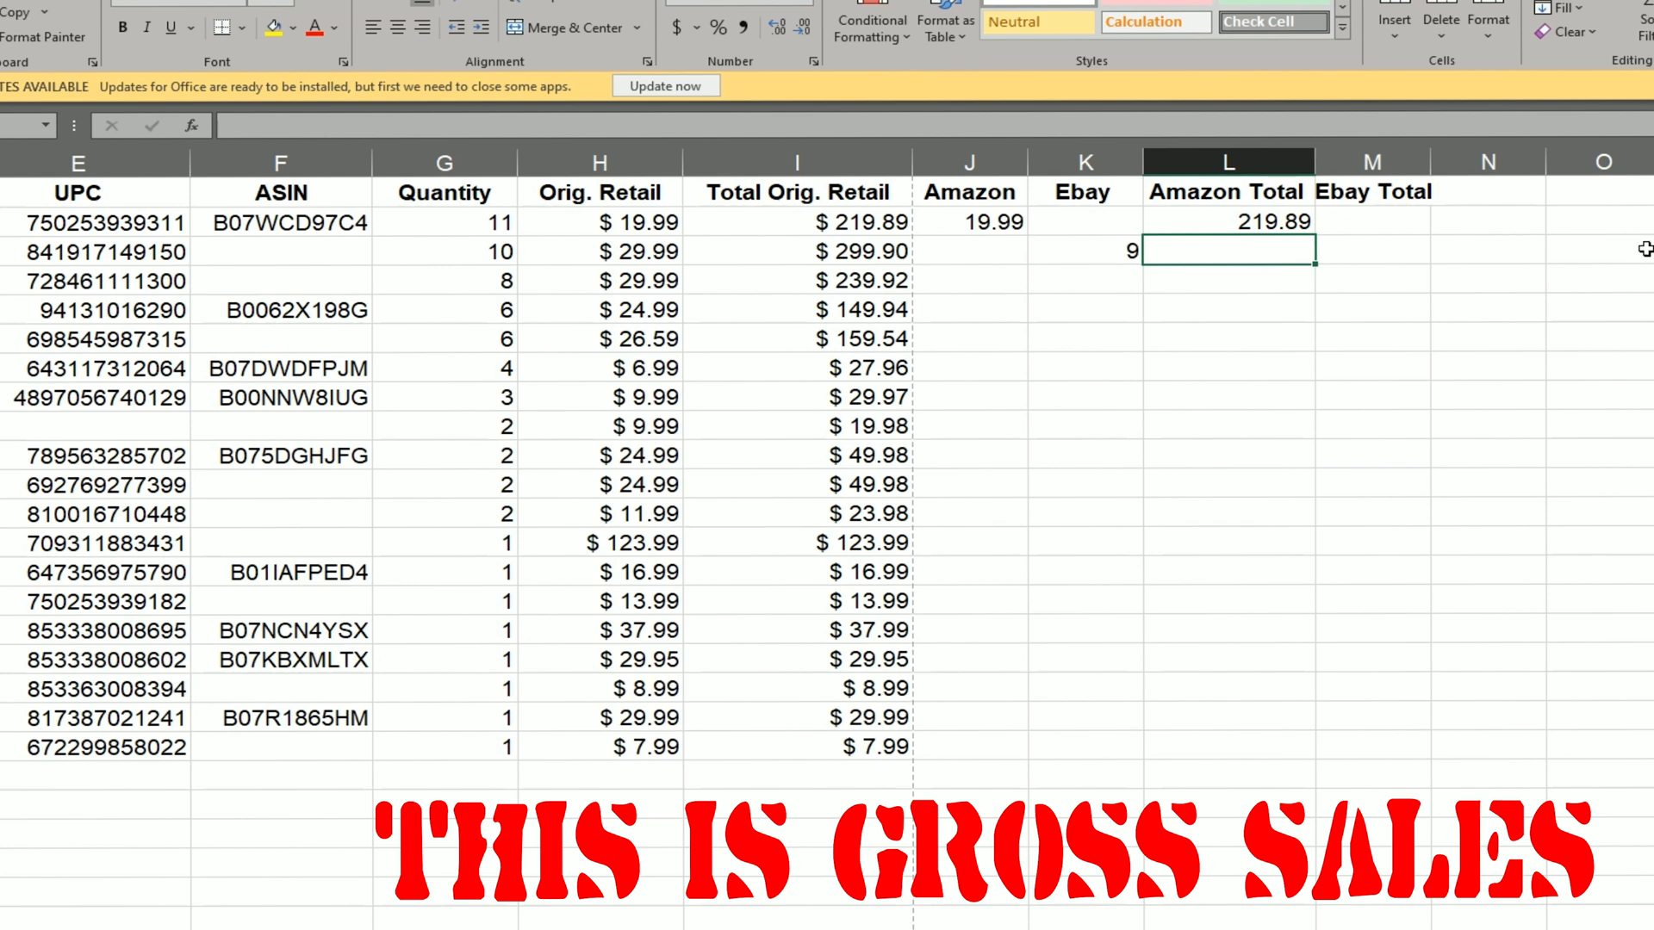
pyautogui.moveTo(970, 162); pyautogui.dragTo(1086, 162)
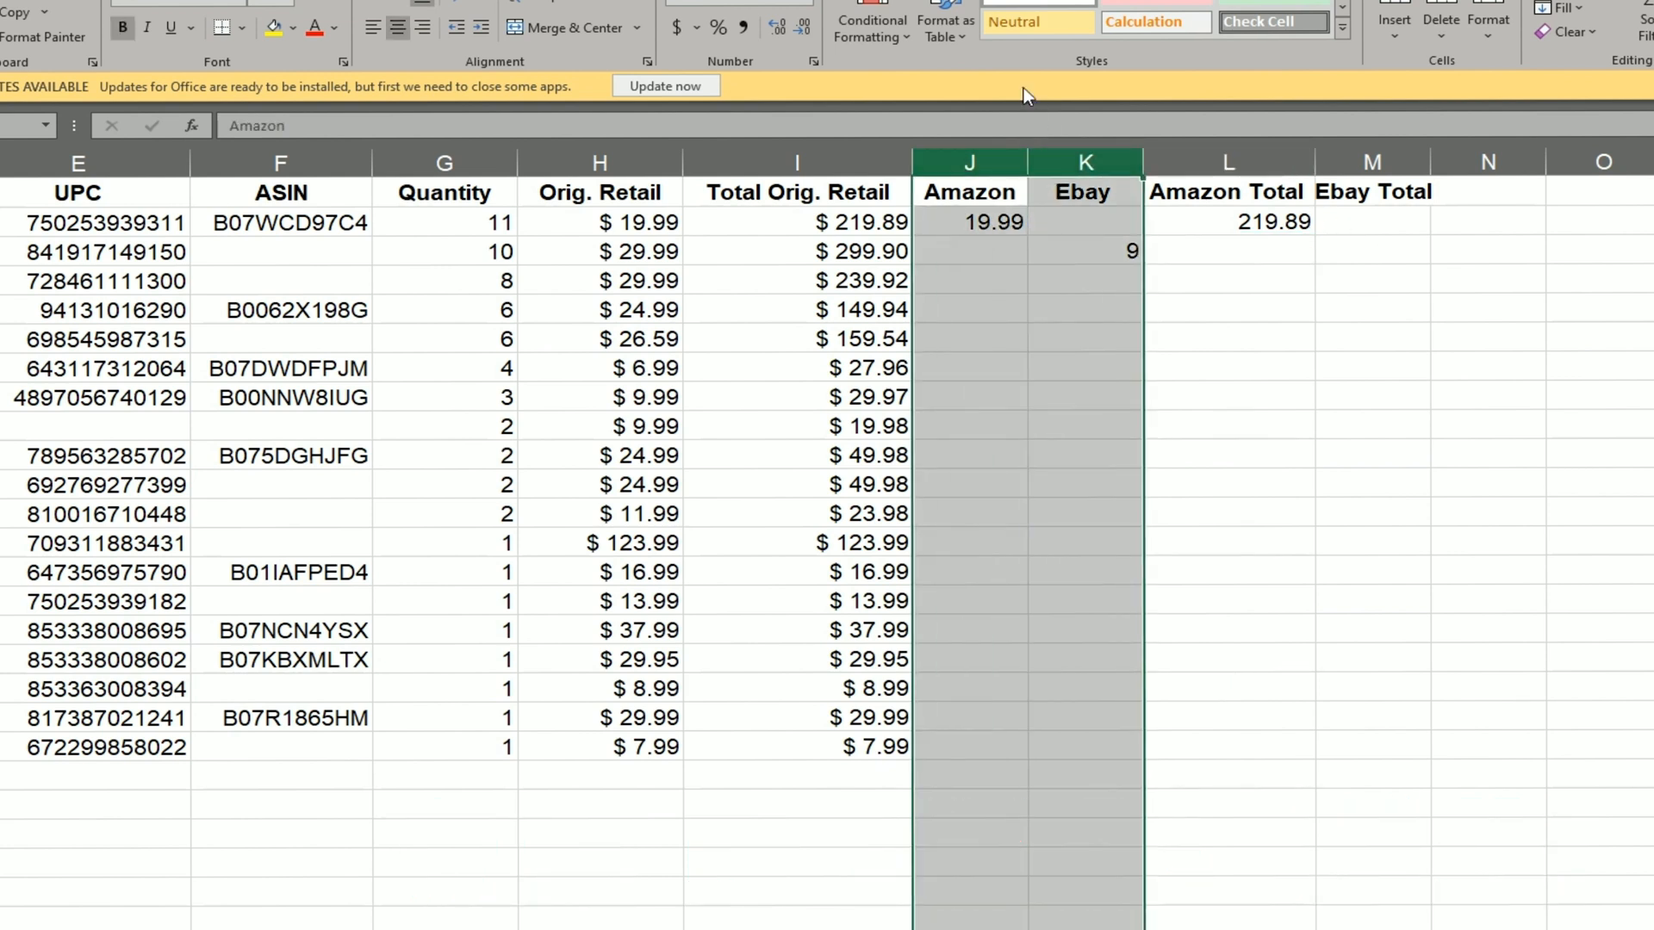
pyautogui.click(678, 36)
# - Try multiplying the avocado slicer's quantity by its original retail price in M3, =sum(G3*H3), and undo the formula
pyautogui.click(1356, 258)
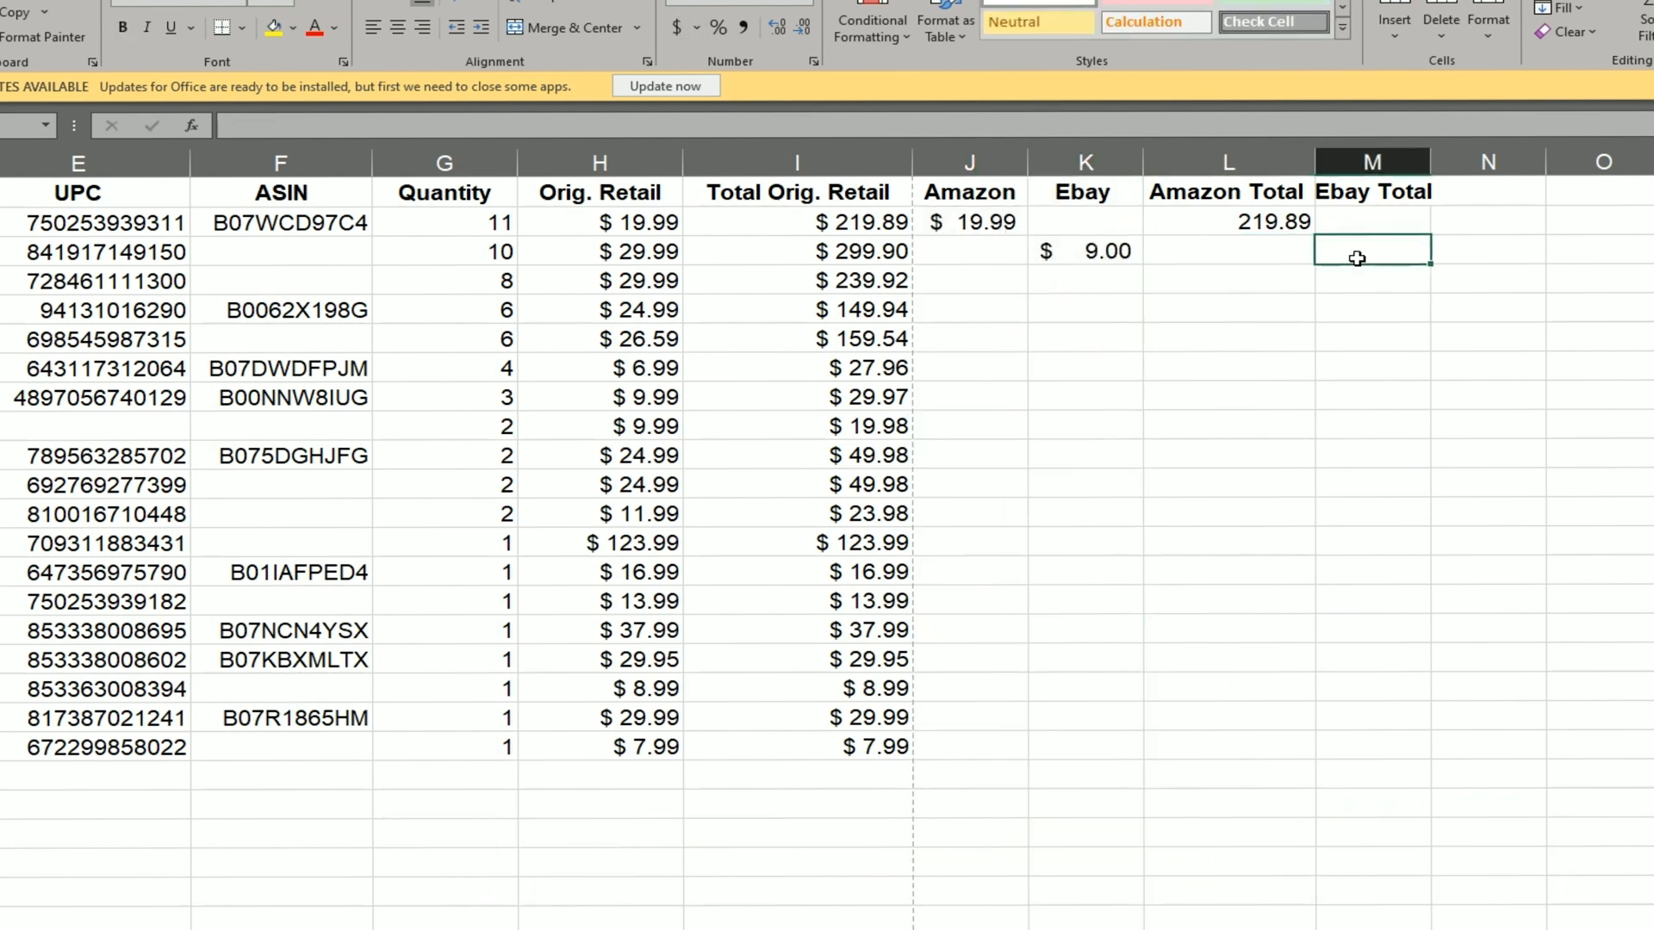
pyautogui.write('=sum(')
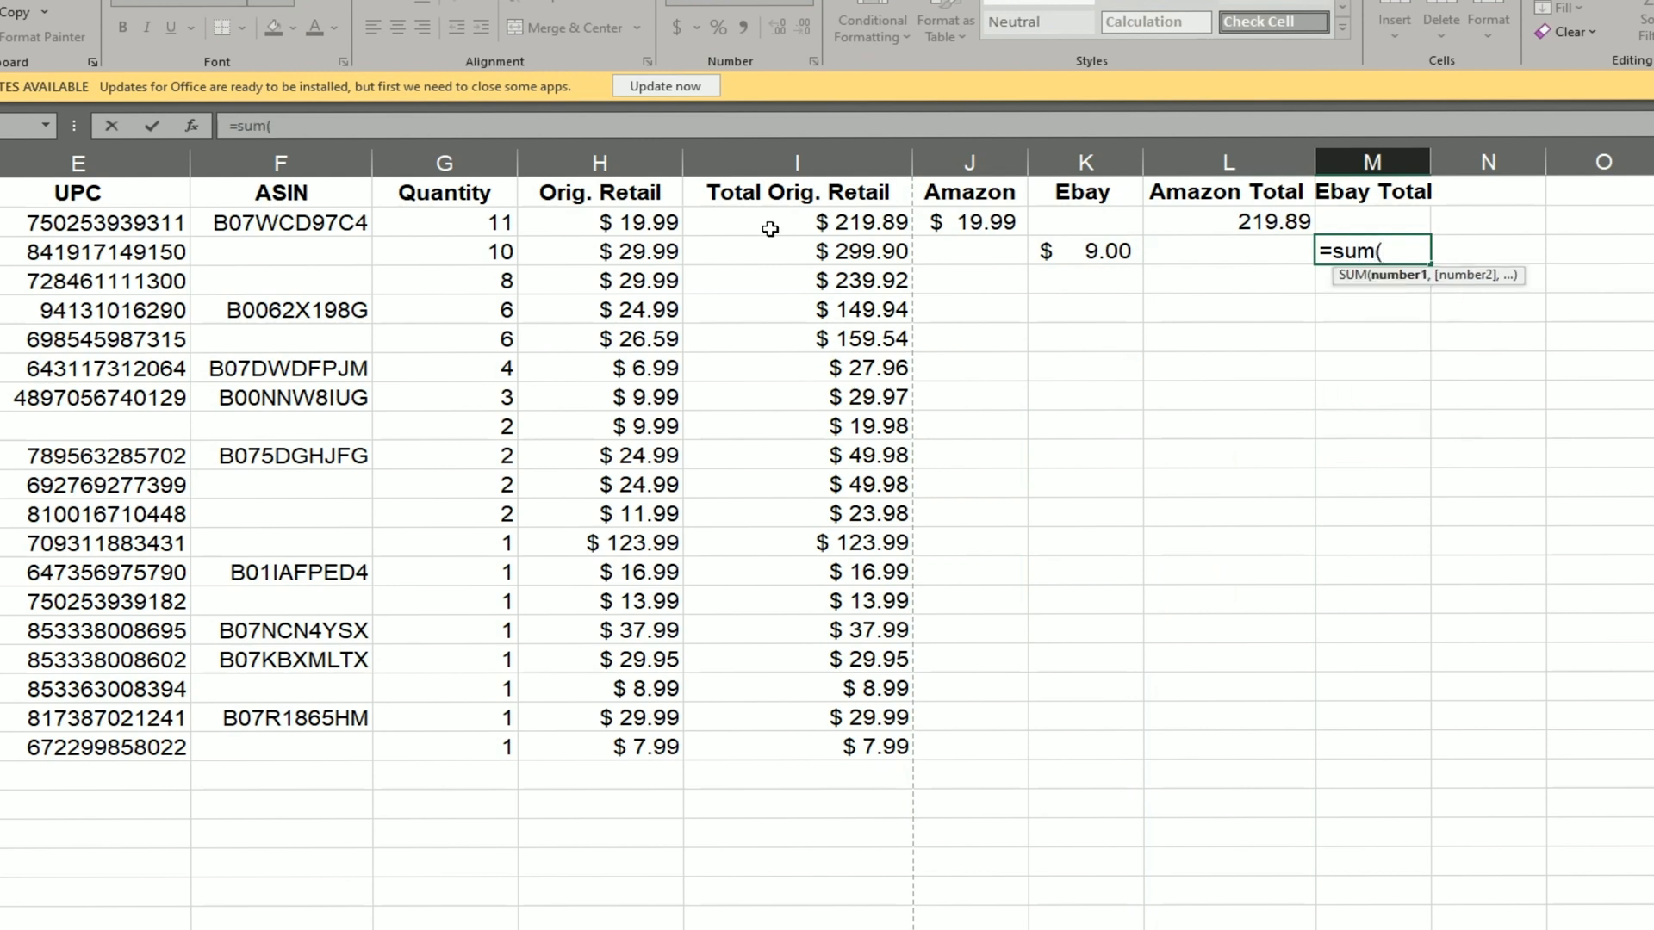
pyautogui.click(468, 250)
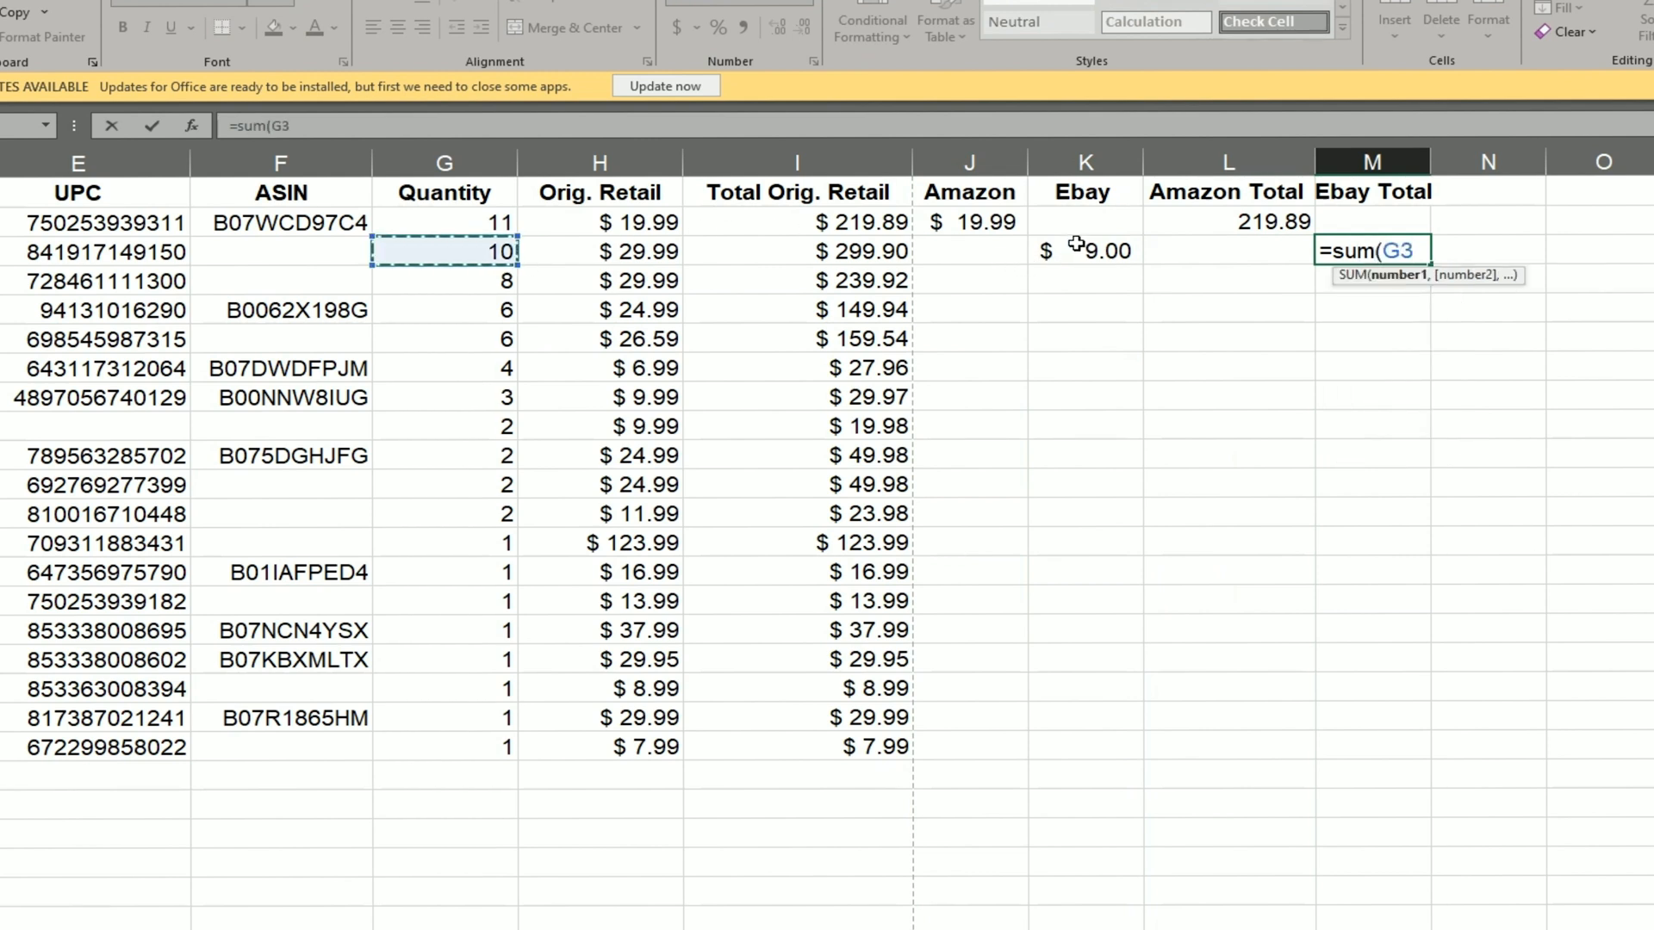
pyautogui.write('*')
pyautogui.click(628, 252)
pyautogui.press('Return')
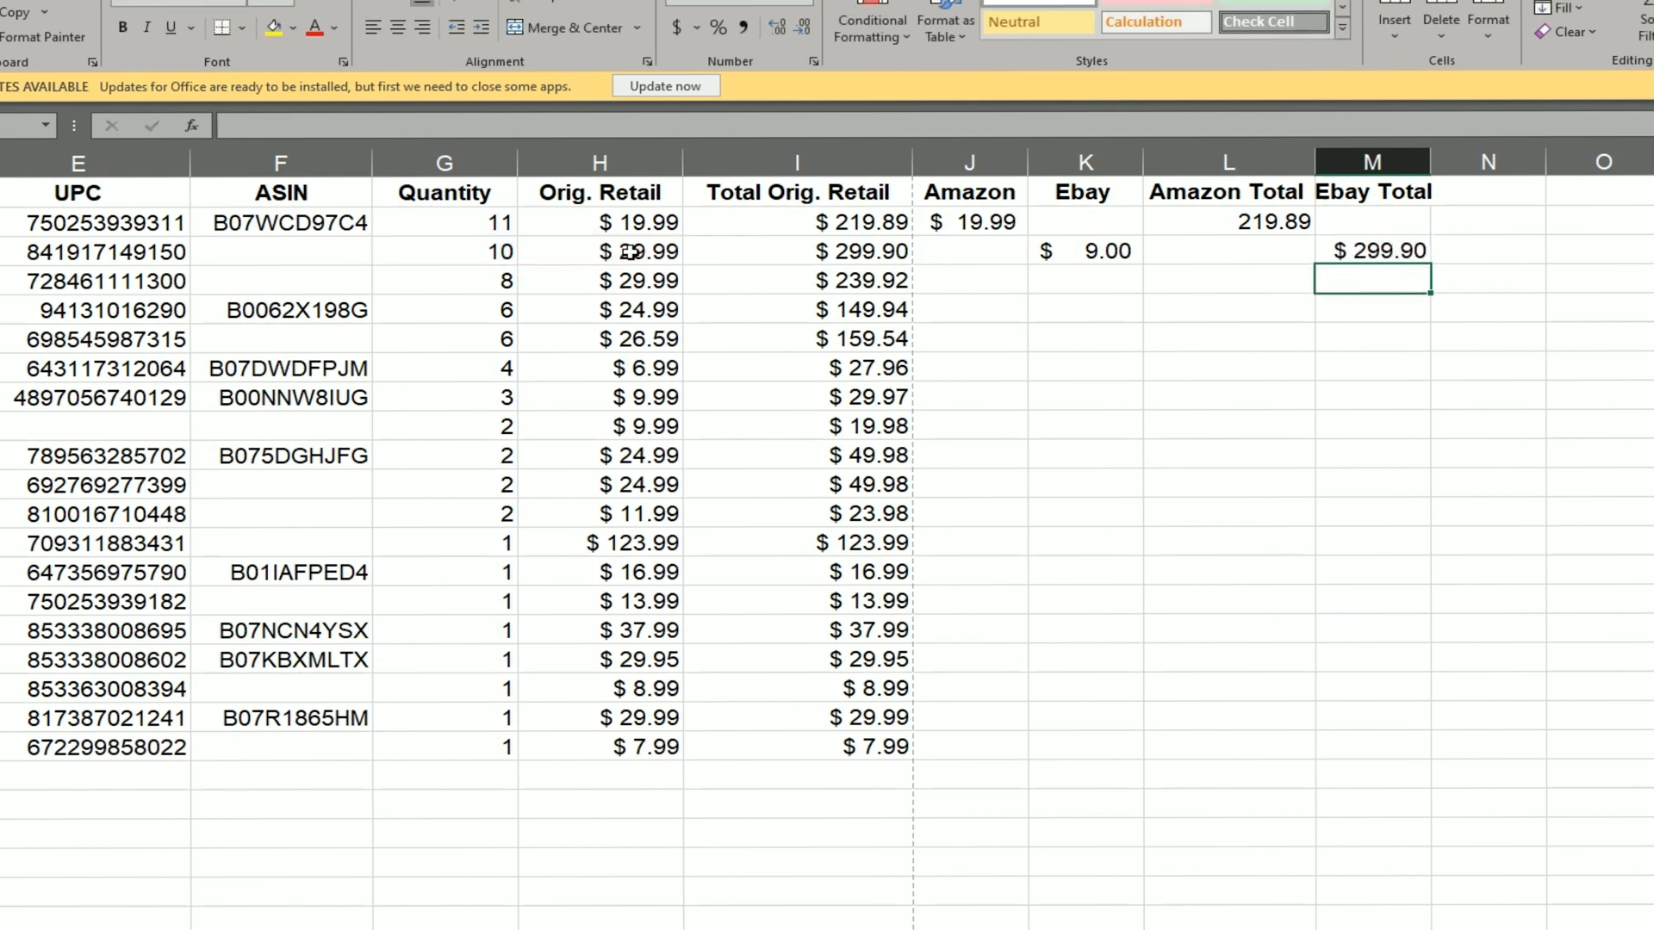
pyautogui.hotkey('ctrl', 'z')
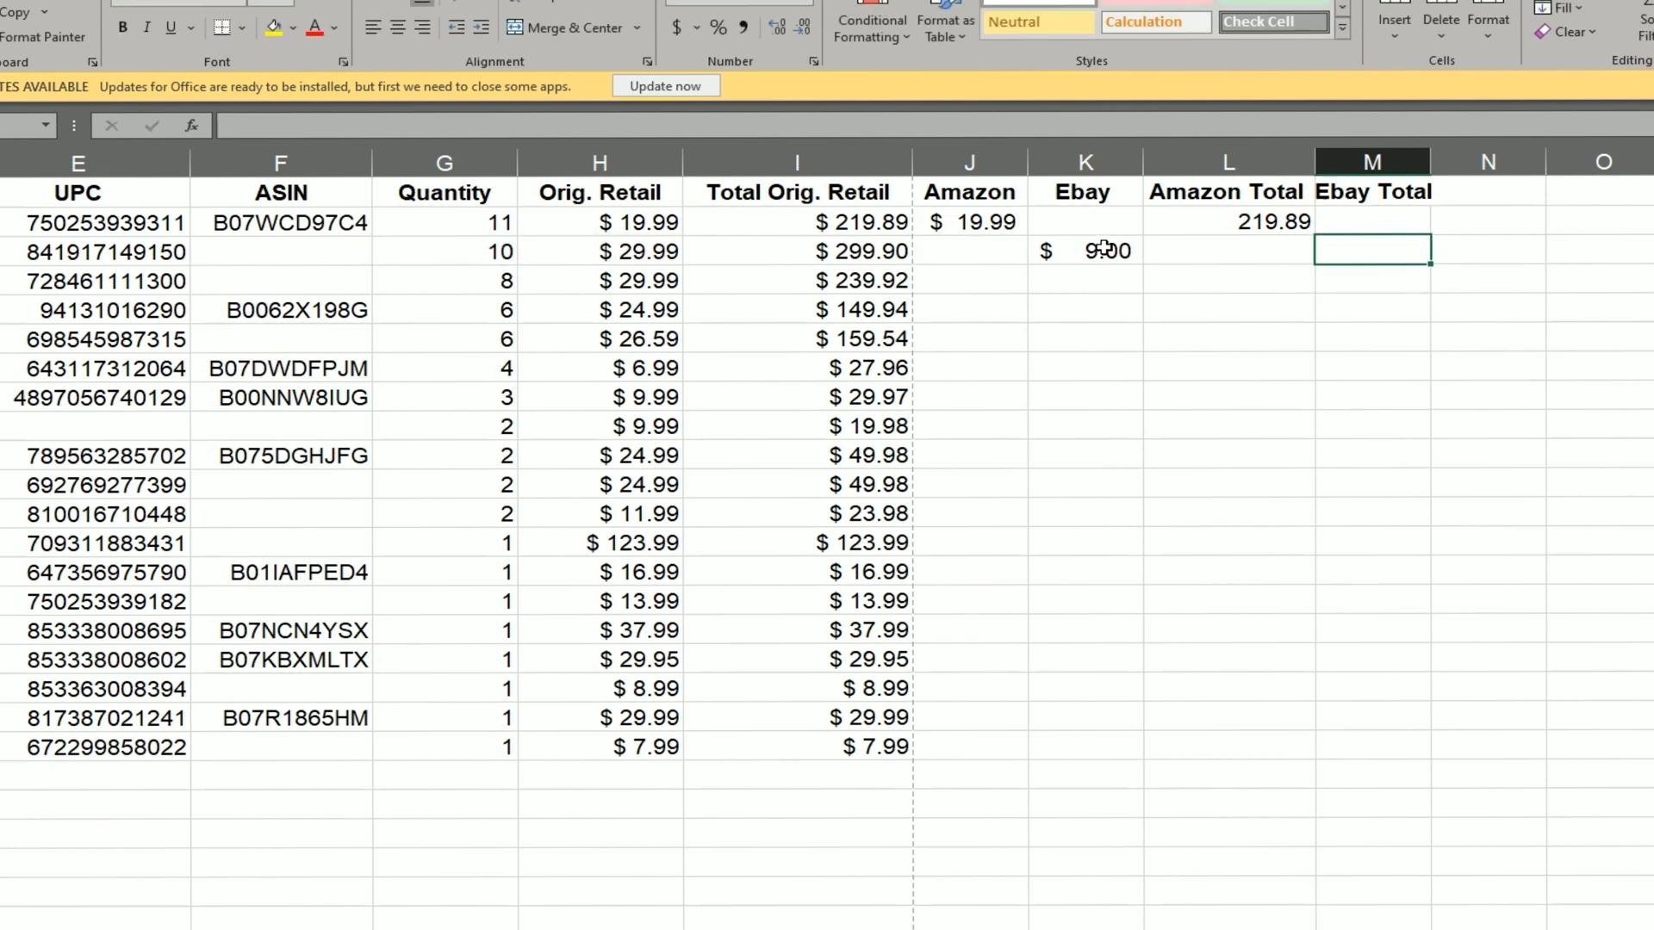
# - Calculate the avocado slicer's eBay total in M3 by multiplying its eBay price by its quantity, =sum(K3*G3)
pyautogui.doubleClick(1386, 251)
pyautogui.write('=su')
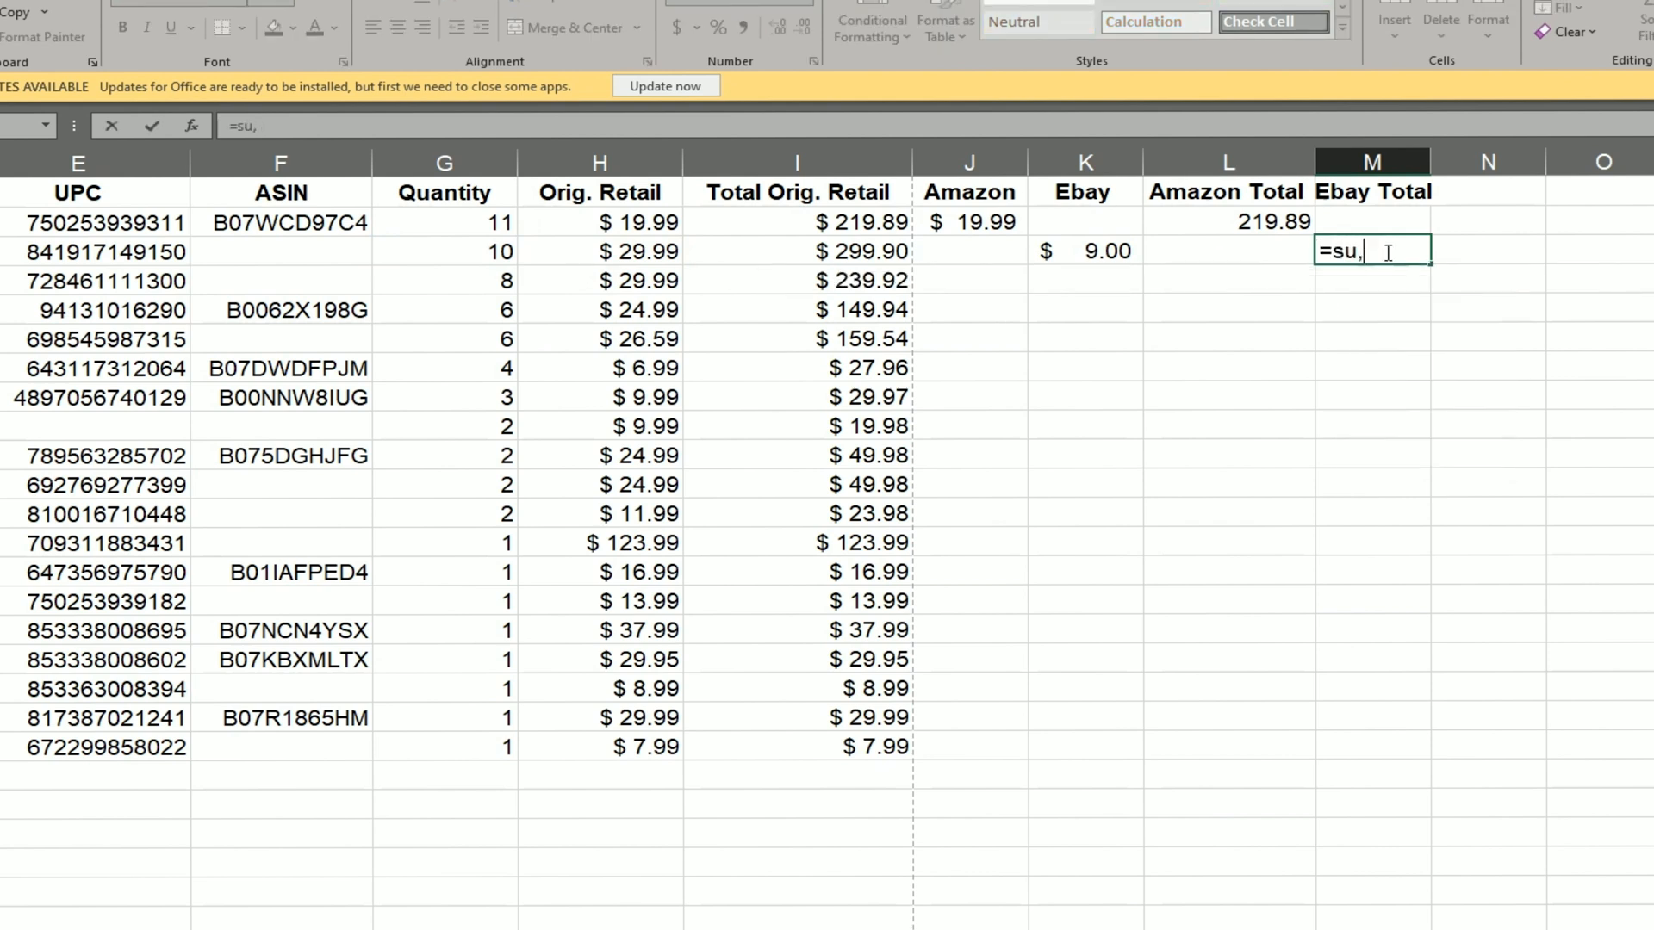
pyautogui.write('m(')
pyautogui.click(1064, 249)
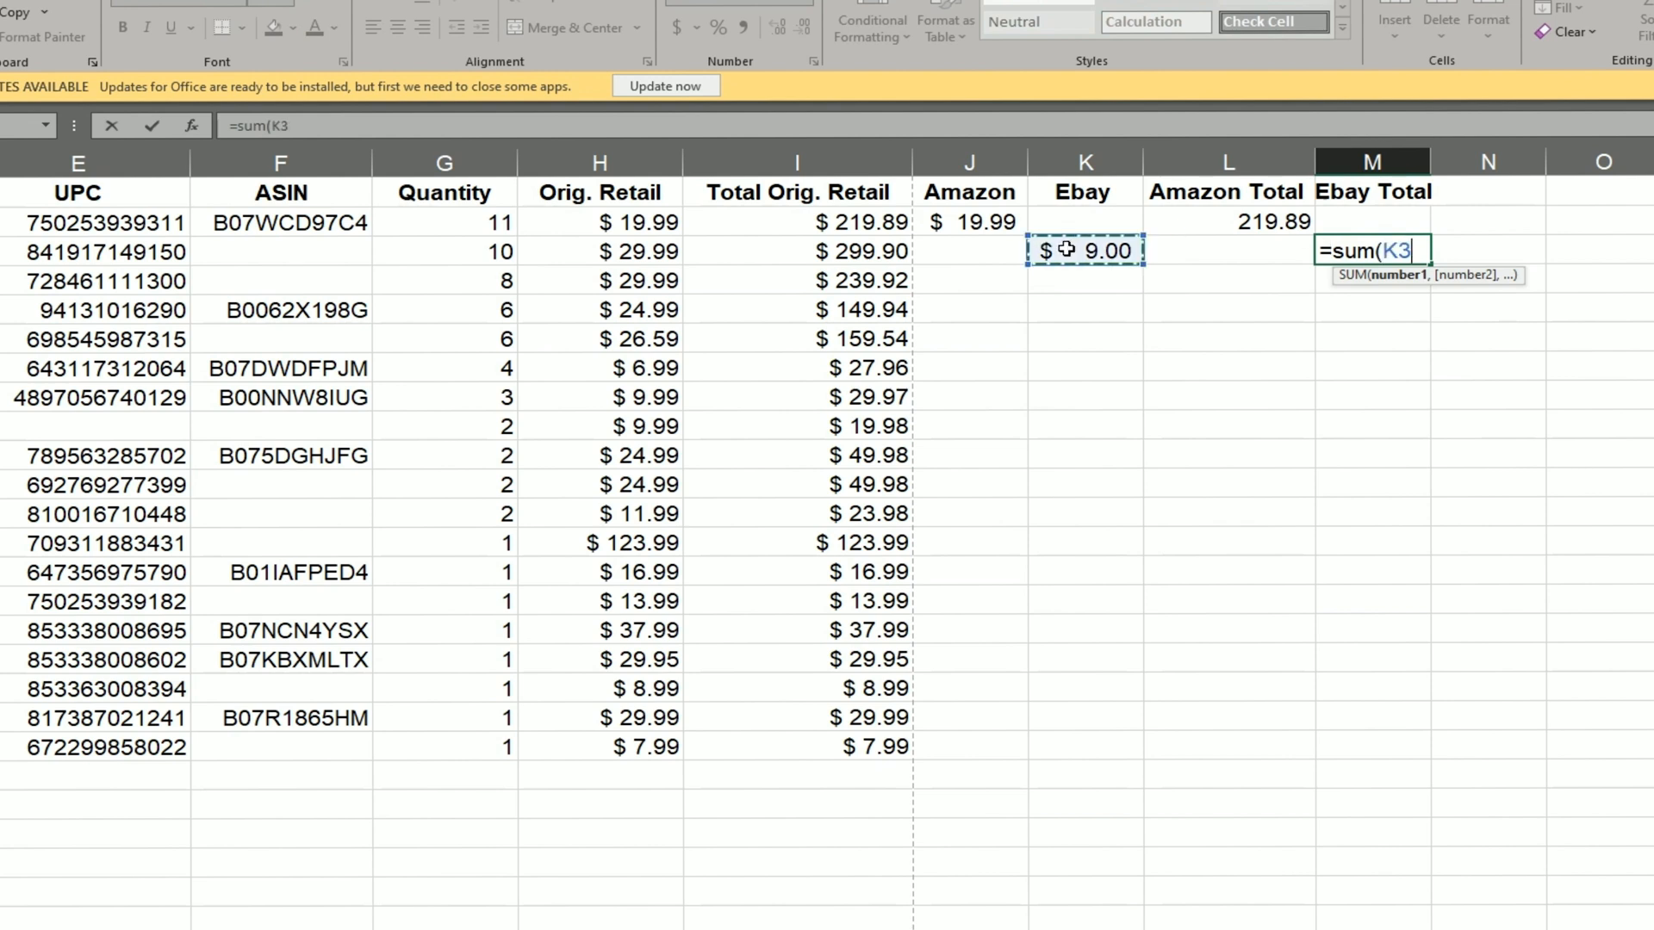
pyautogui.write('*')
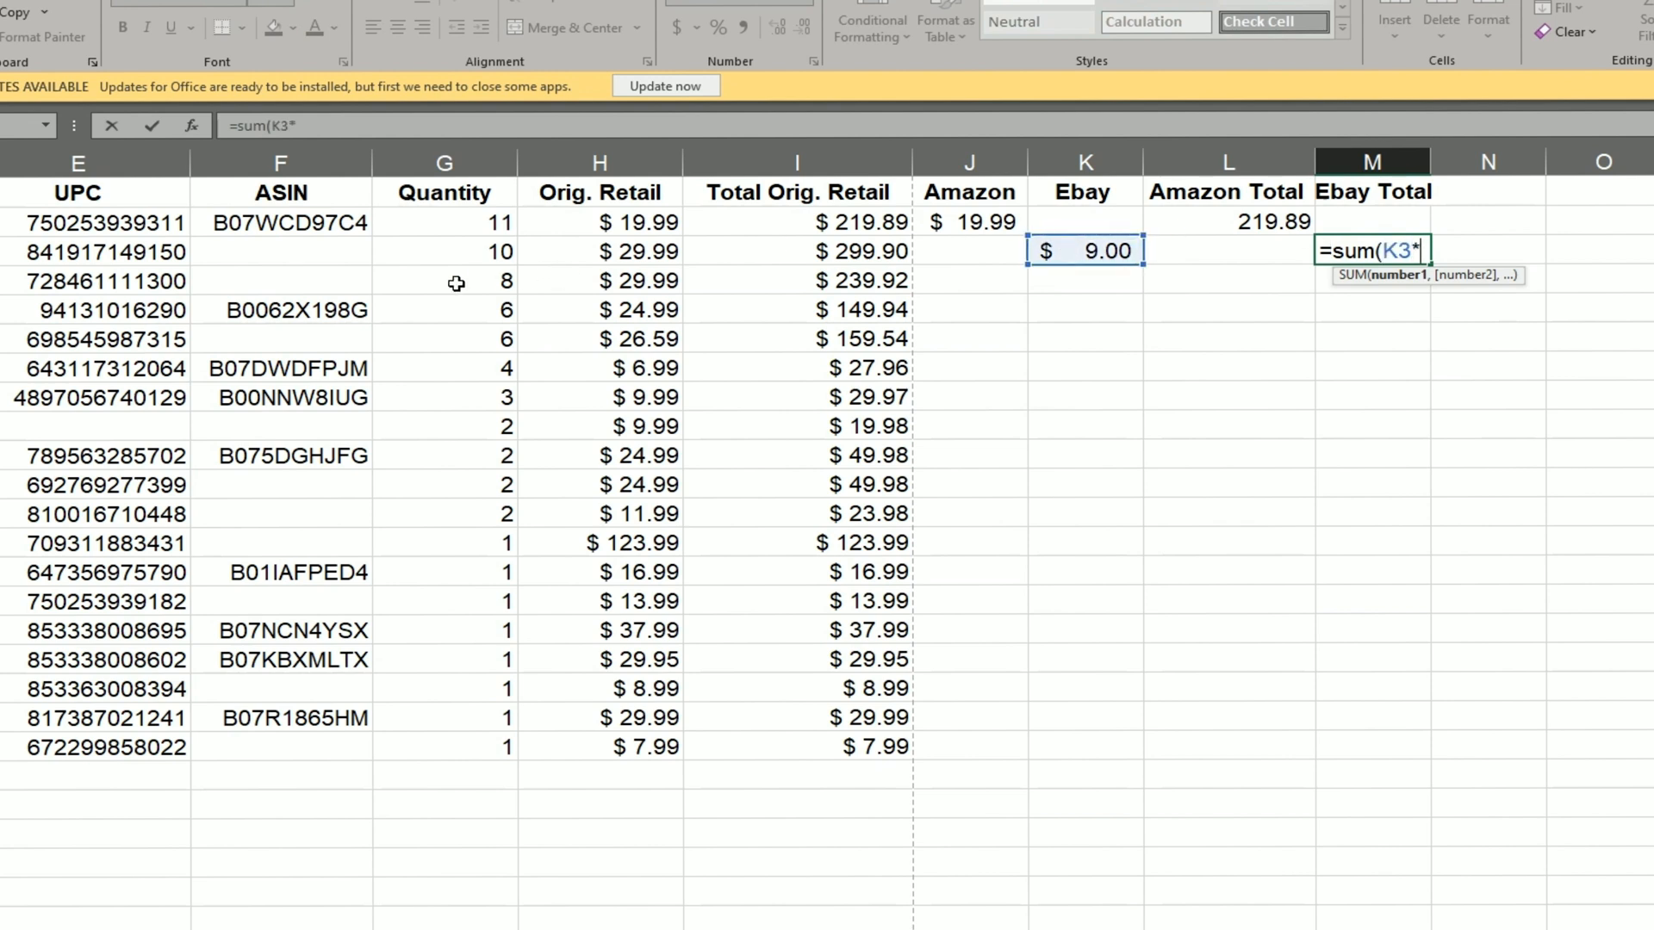
pyautogui.click(473, 263)
pyautogui.press('Return')
pyautogui.click(1381, 259)
pyautogui.click(1436, 251)
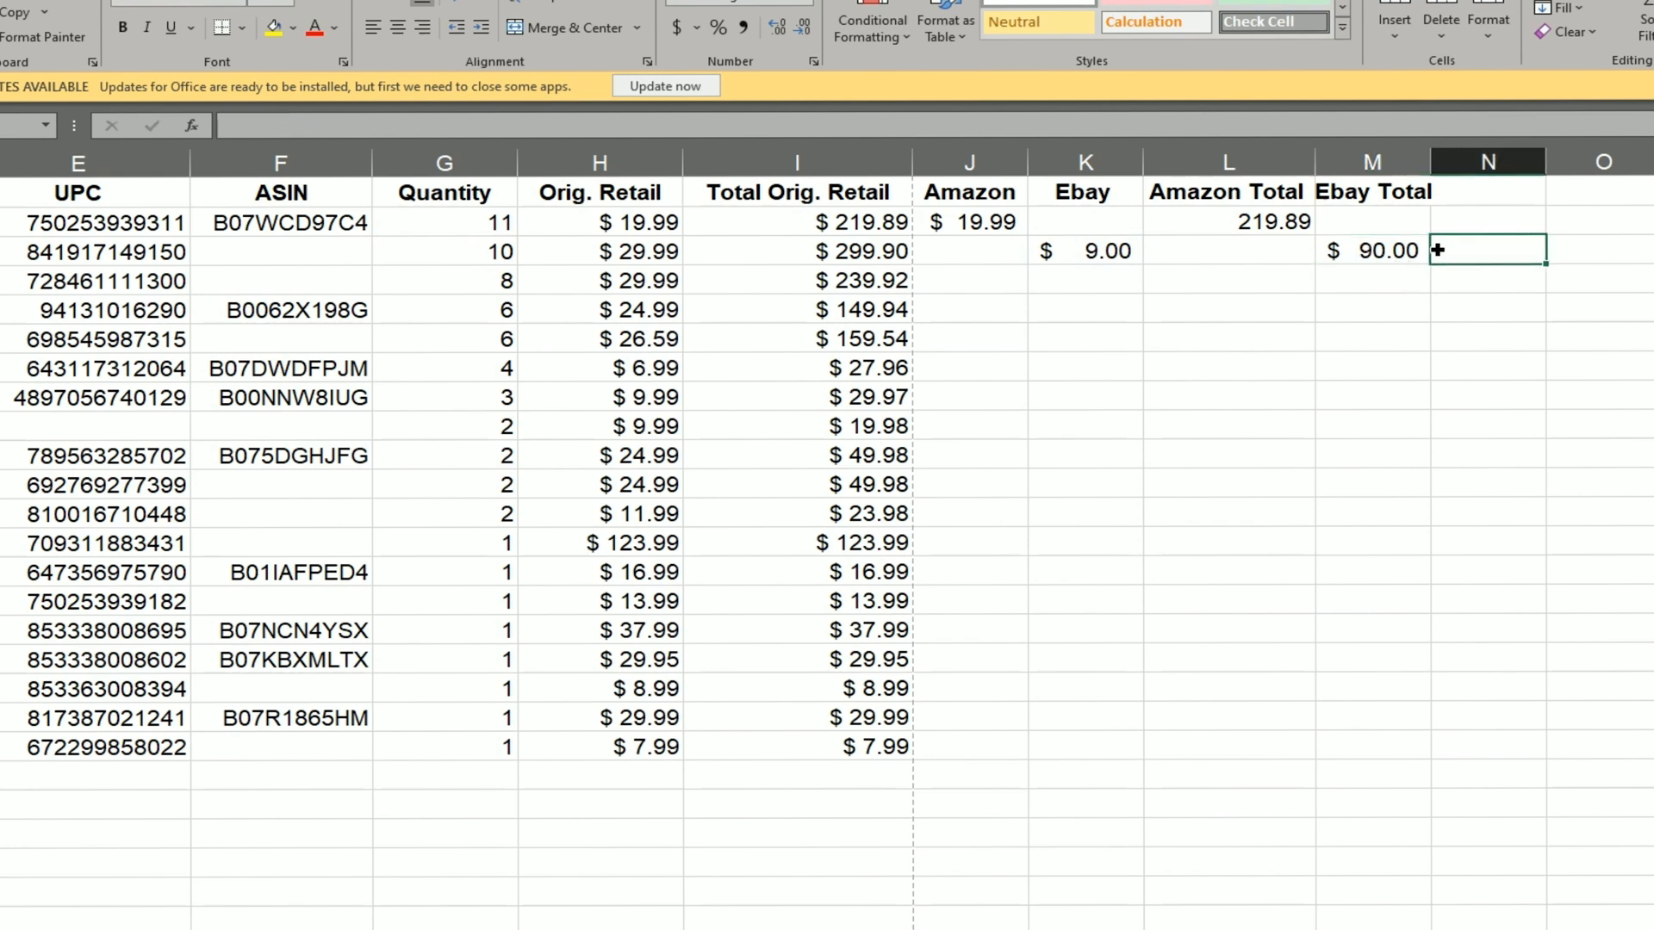
pyautogui.click(1372, 240)
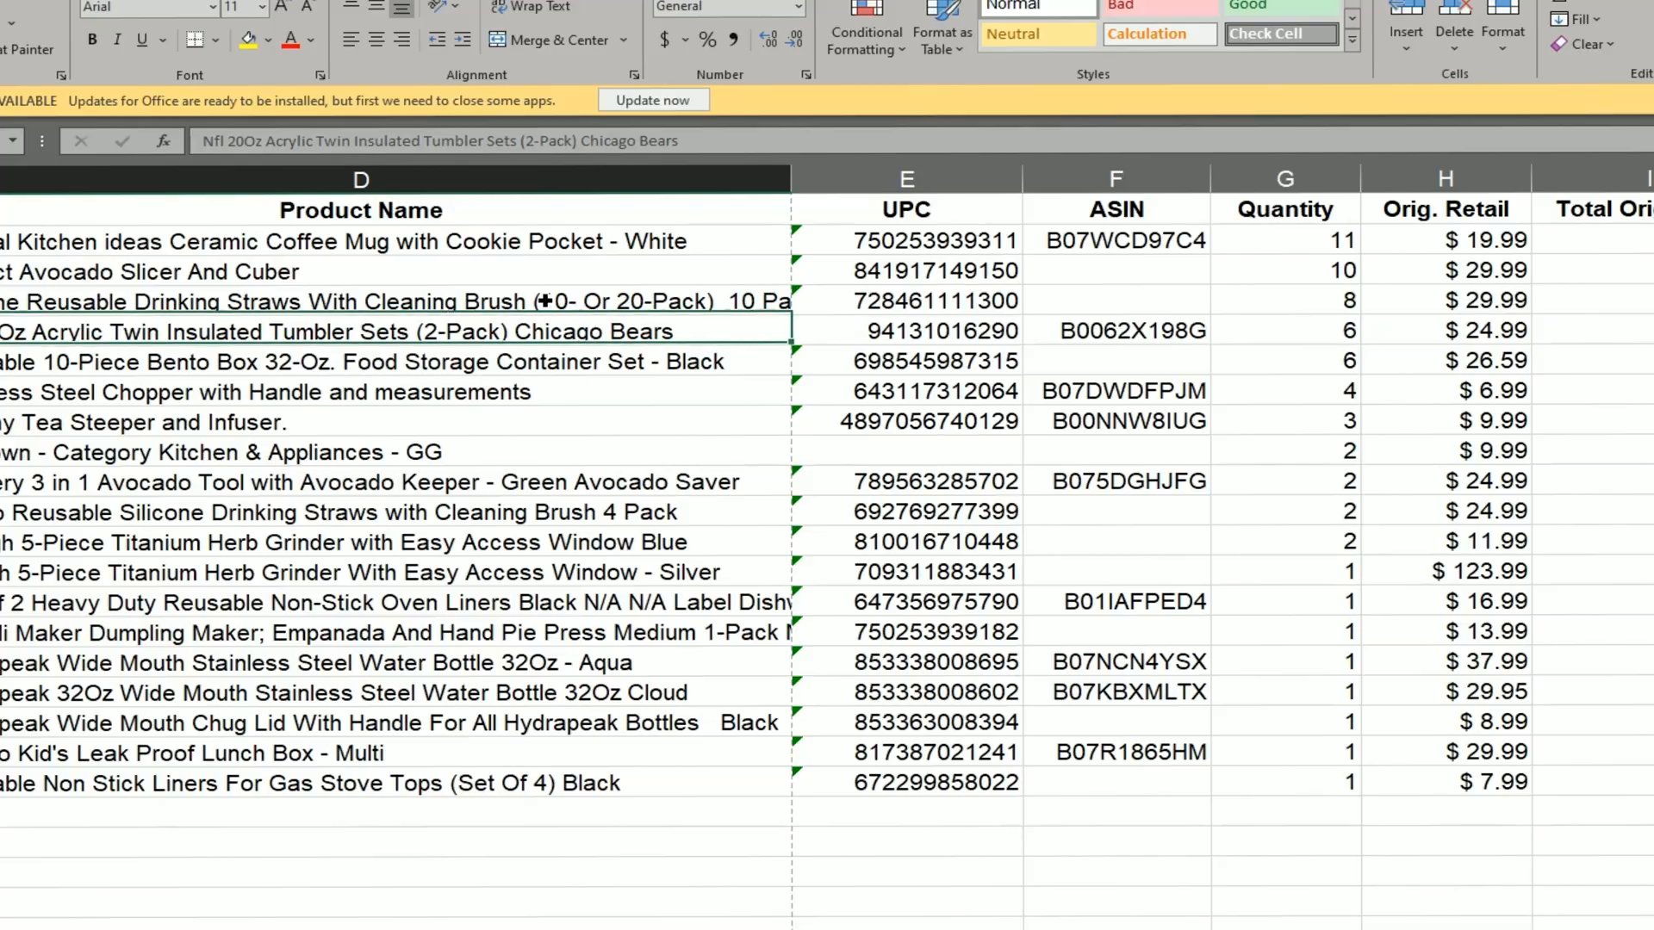
# - Copy the product name of the silicone reusable drinking straws and search Google for it in the browser
pyautogui.click(633, 303)
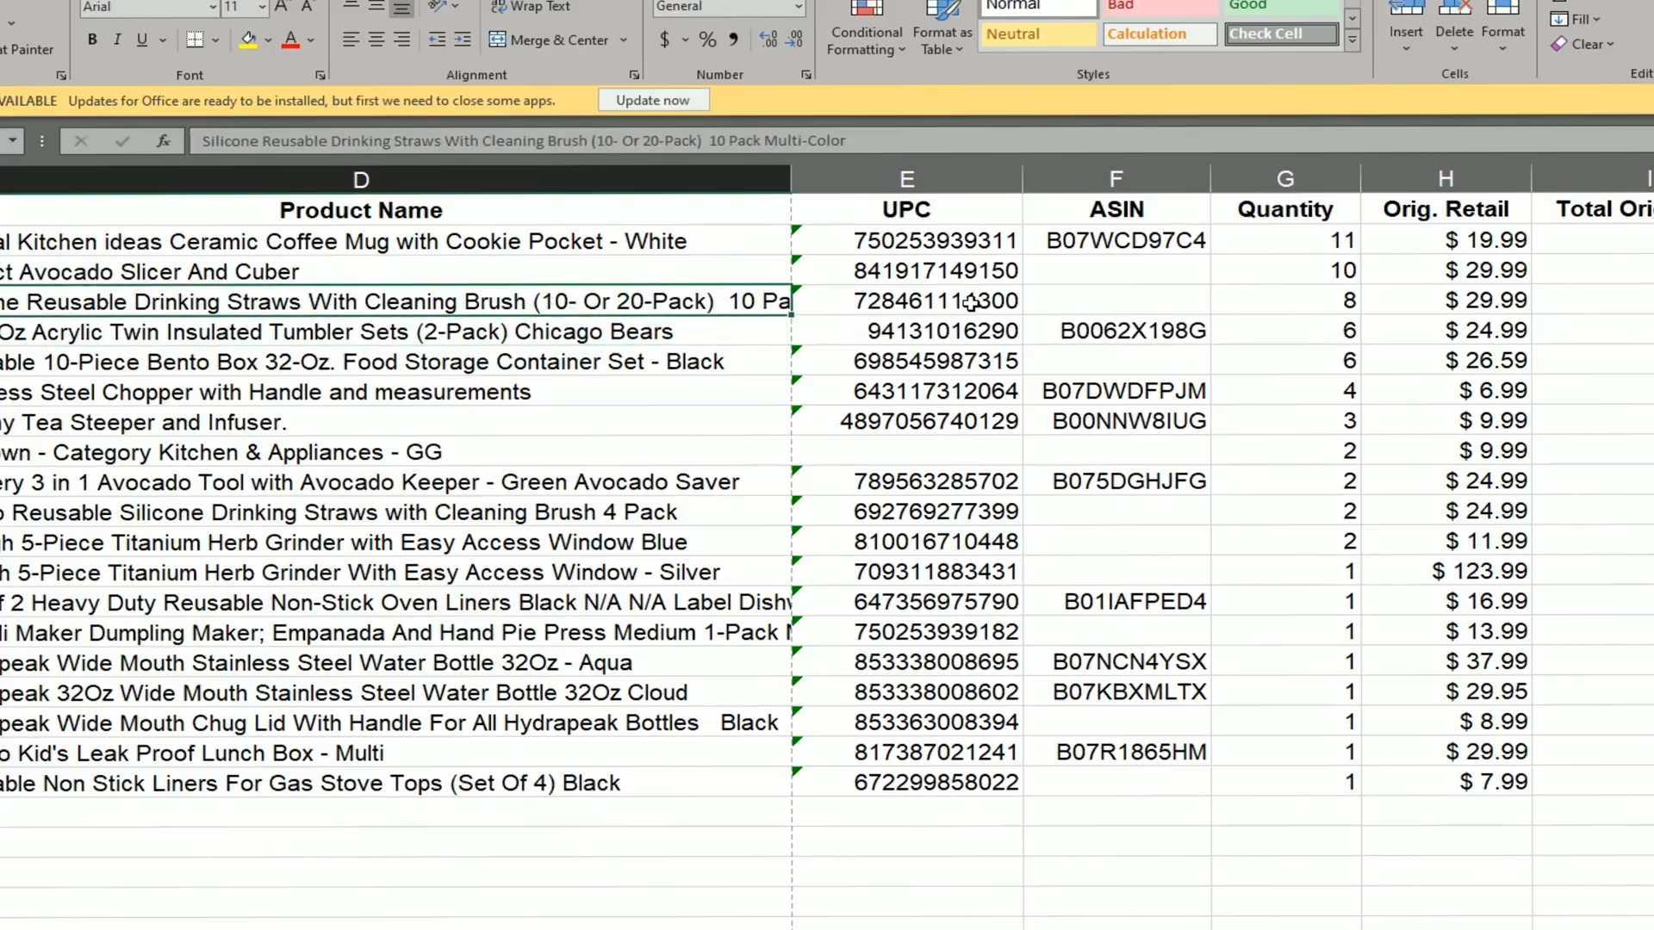
pyautogui.click(934, 299)
pyautogui.click(622, 273)
pyautogui.click(613, 309)
pyautogui.hotkey('ctrl', 'c')
pyautogui.hotkey('alt', 'Tab')
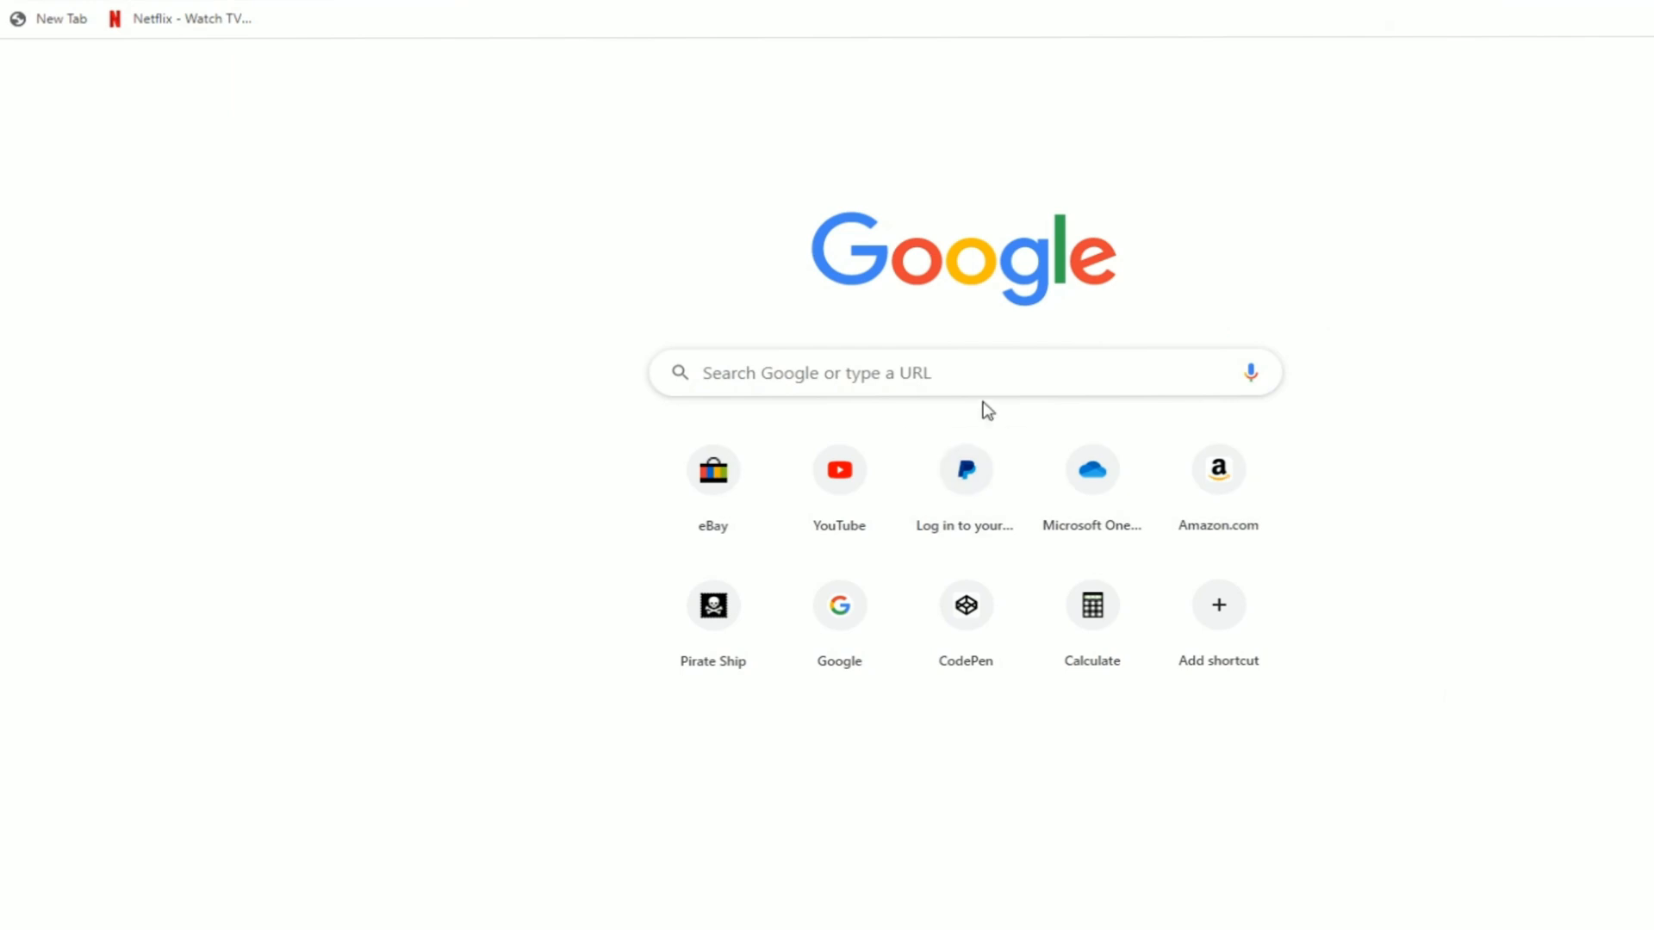
pyautogui.click(982, 373)
pyautogui.hotkey('ctrl', 'v')
pyautogui.press('Return')
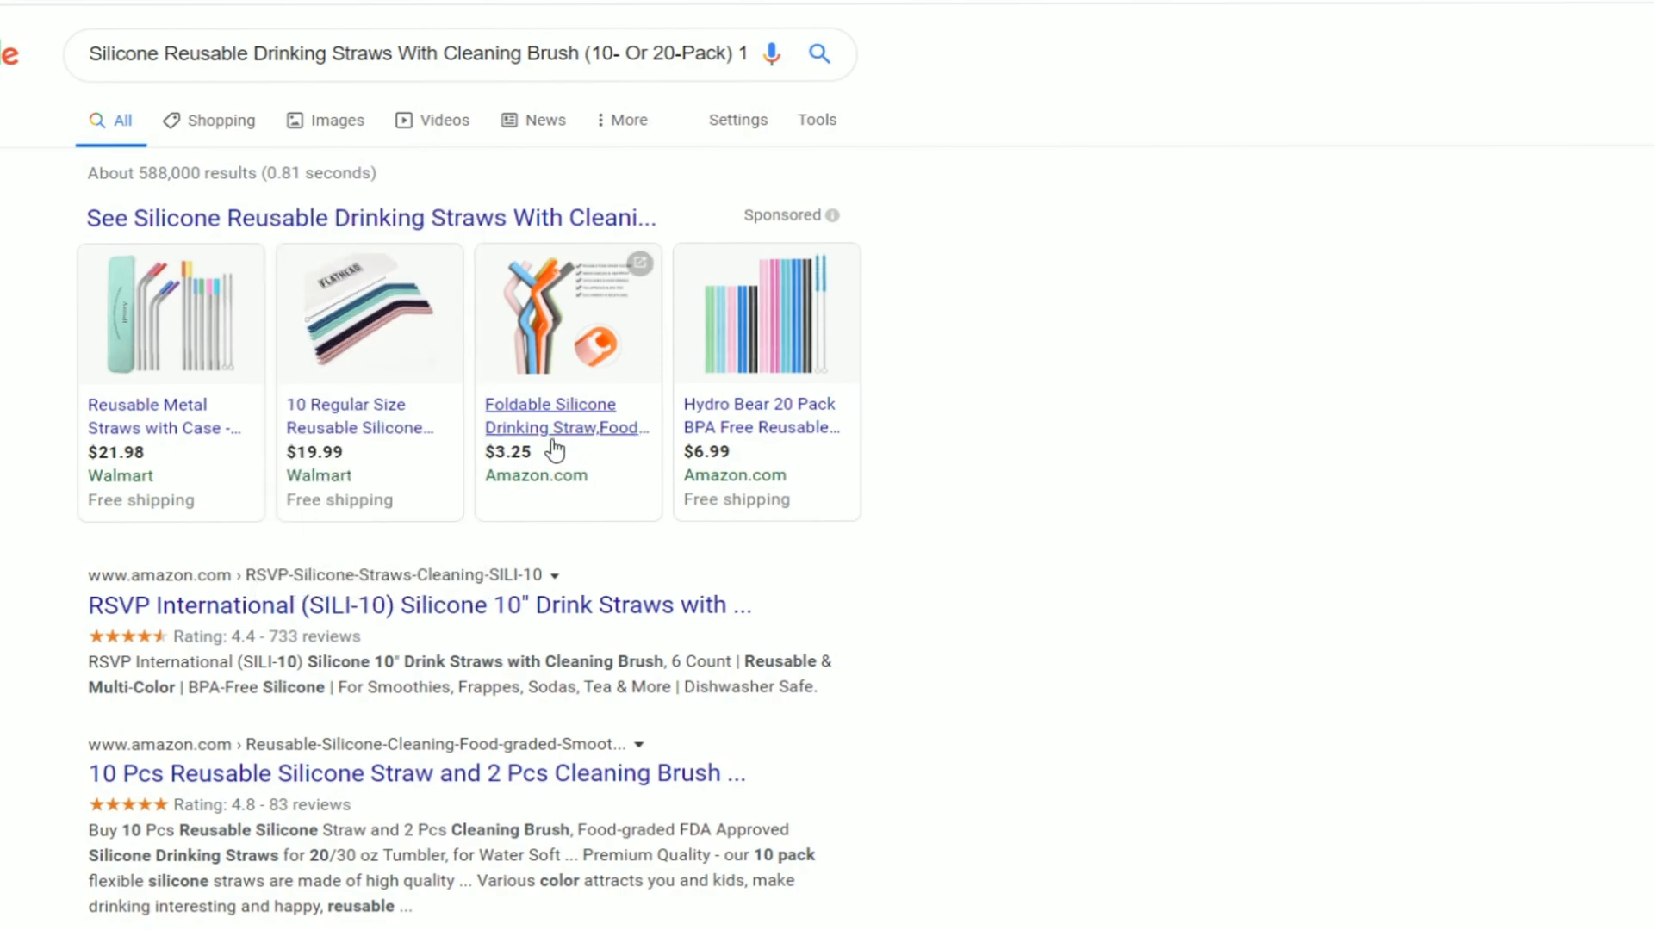
# - Open the $3.25 foldable silicone drinking straw listing on Amazon.com and check its specifications
pyautogui.click(511, 456)
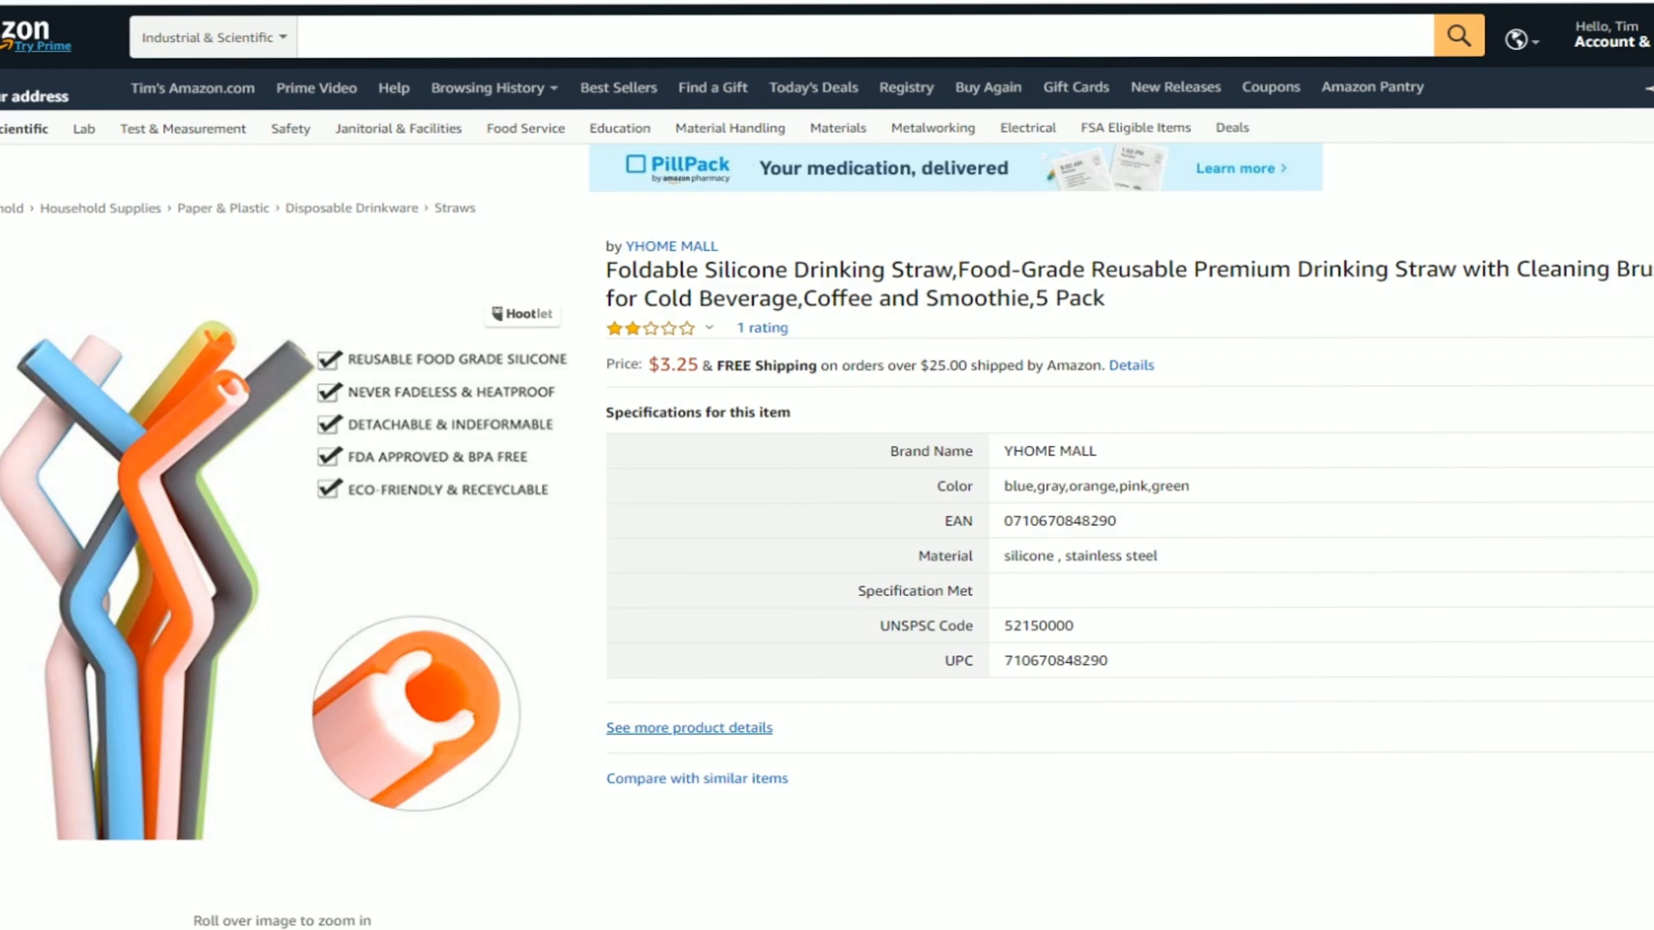
pyautogui.click(1106, 2)
pyautogui.moveTo(342, 406)
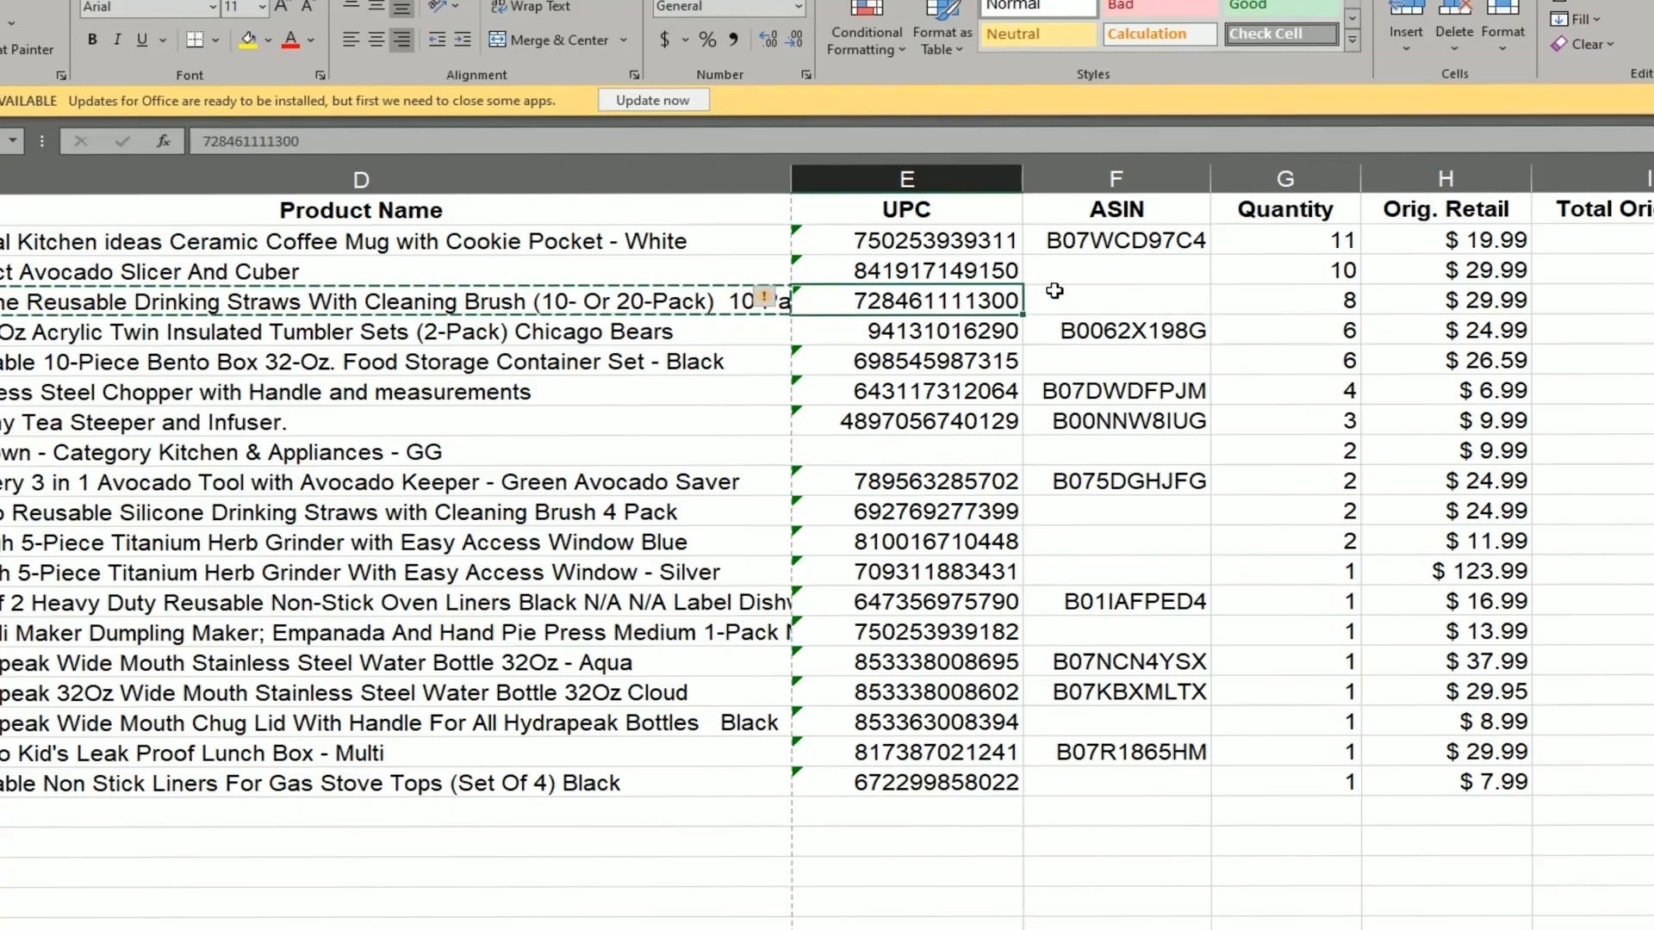
pyautogui.click(1055, 291)
pyautogui.click(910, 301)
pyautogui.hotkey('ctrl', 'c')
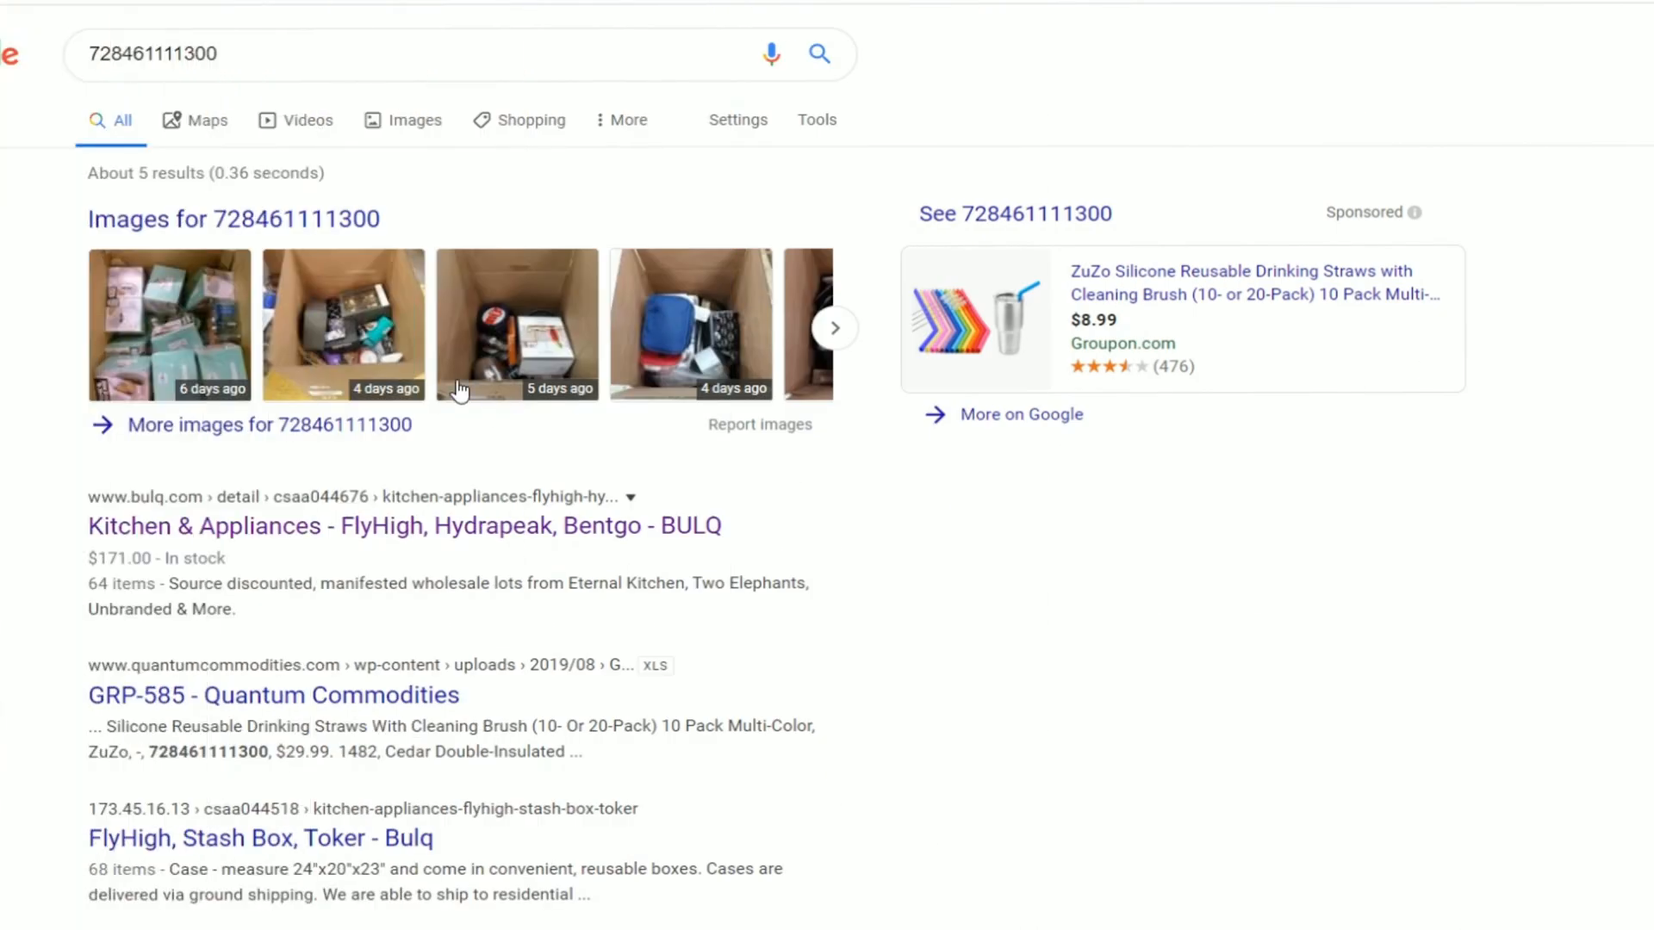
pyautogui.scroll(-3, 596, 310)
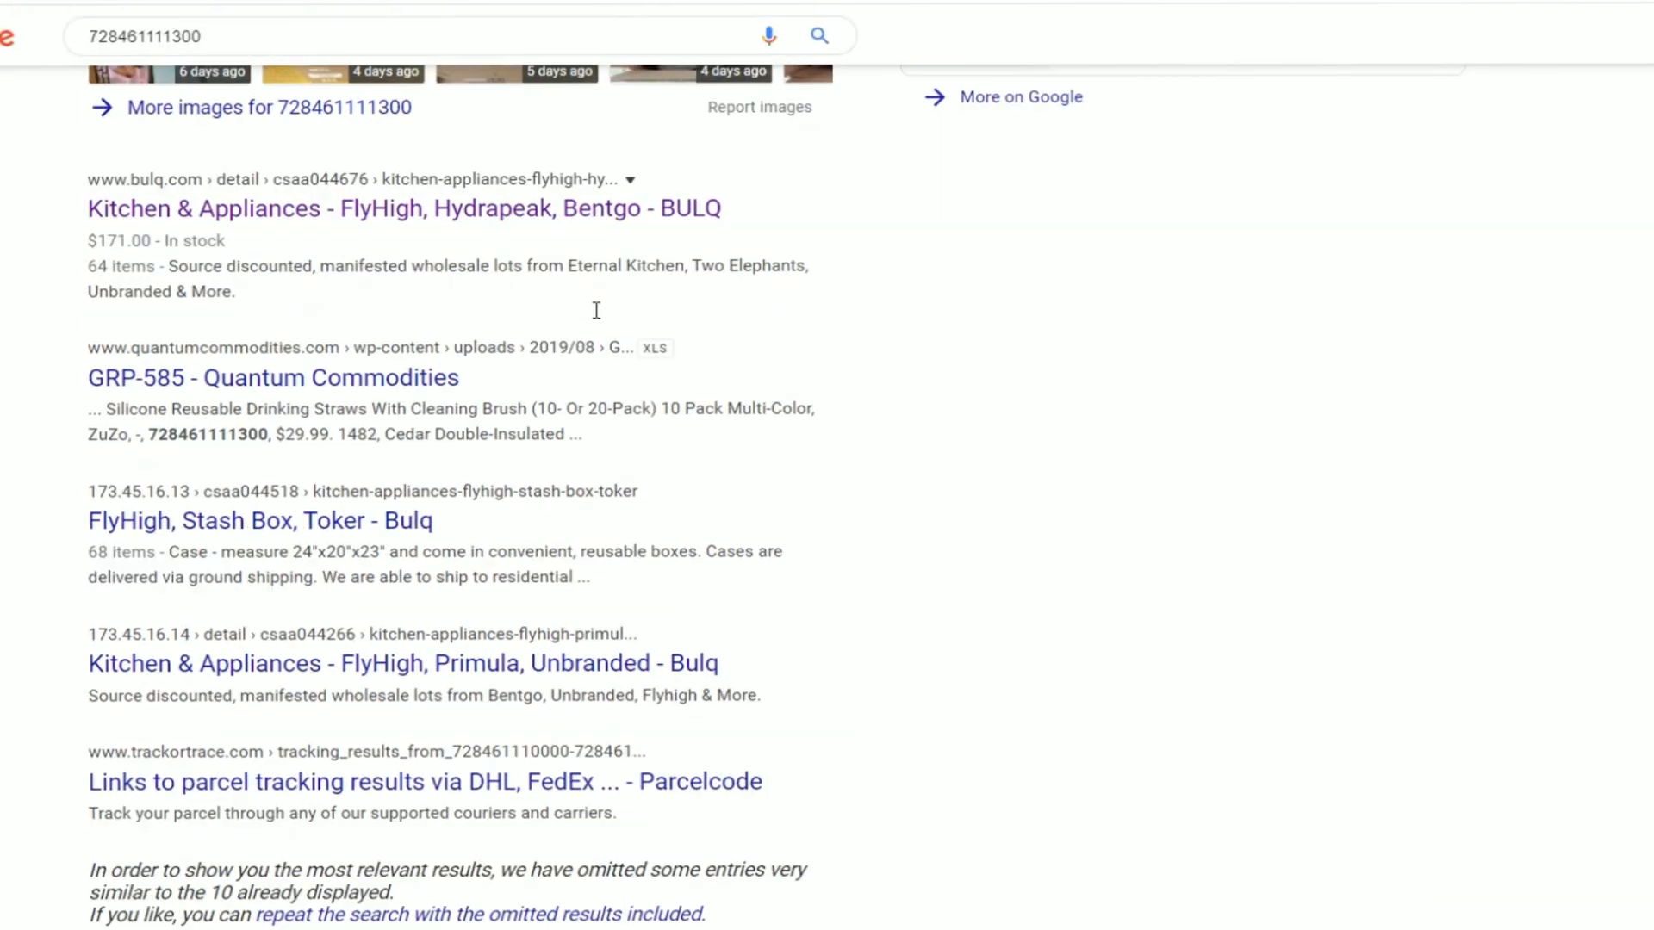
pyautogui.scroll(4, 540, 399)
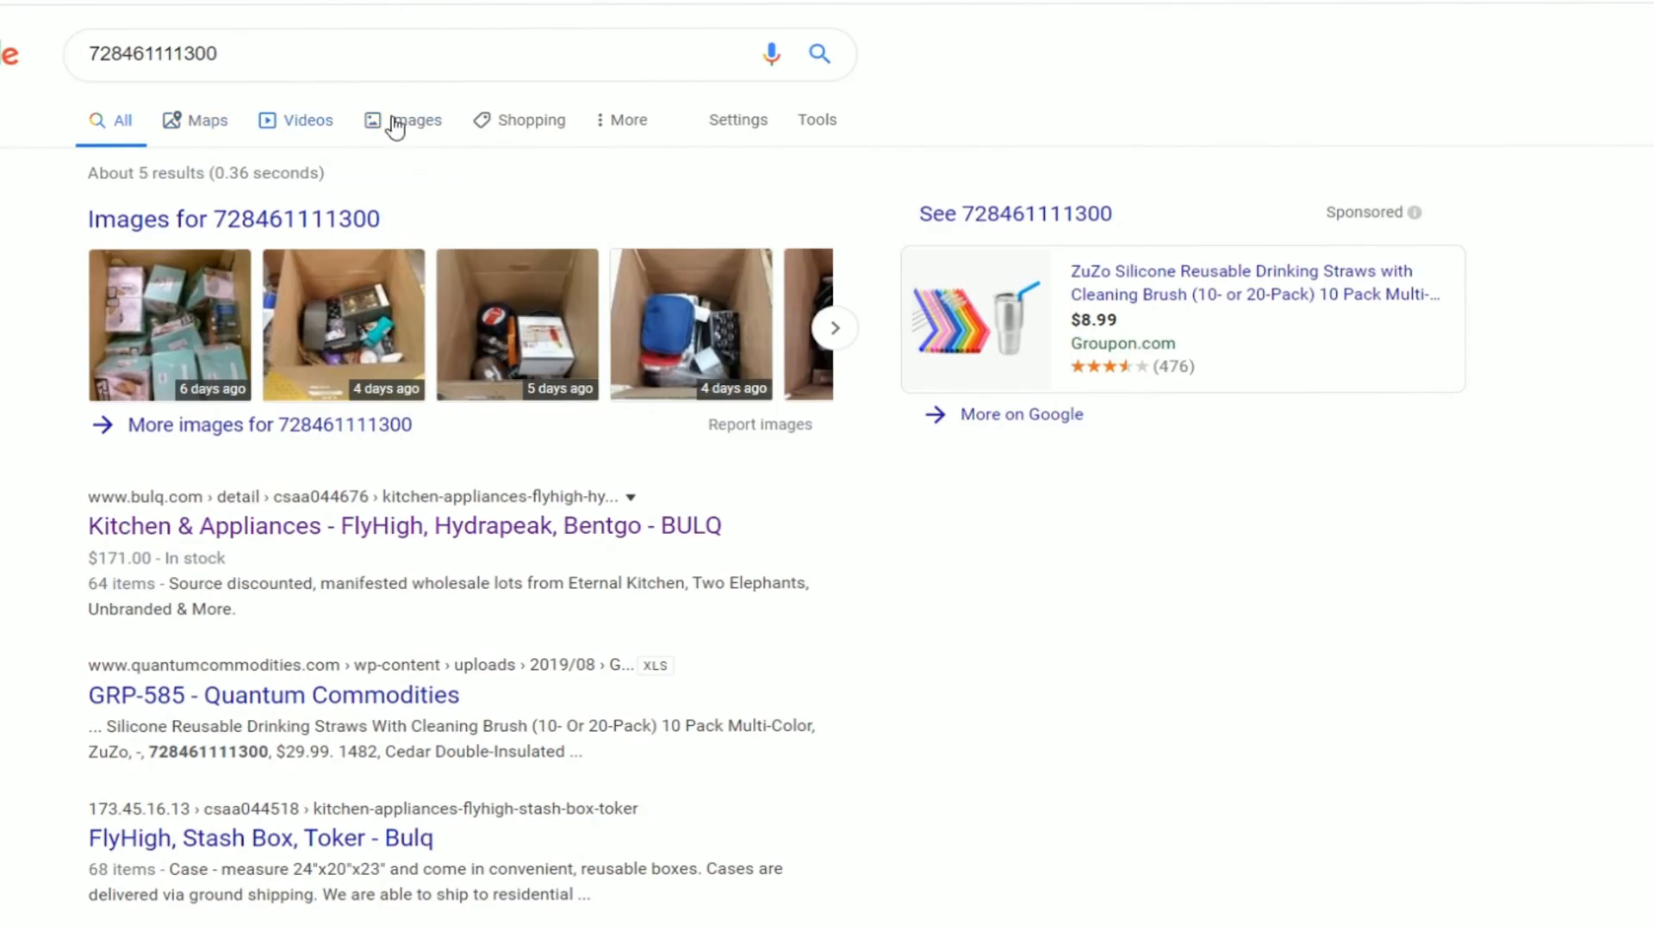
pyautogui.click(440, 122)
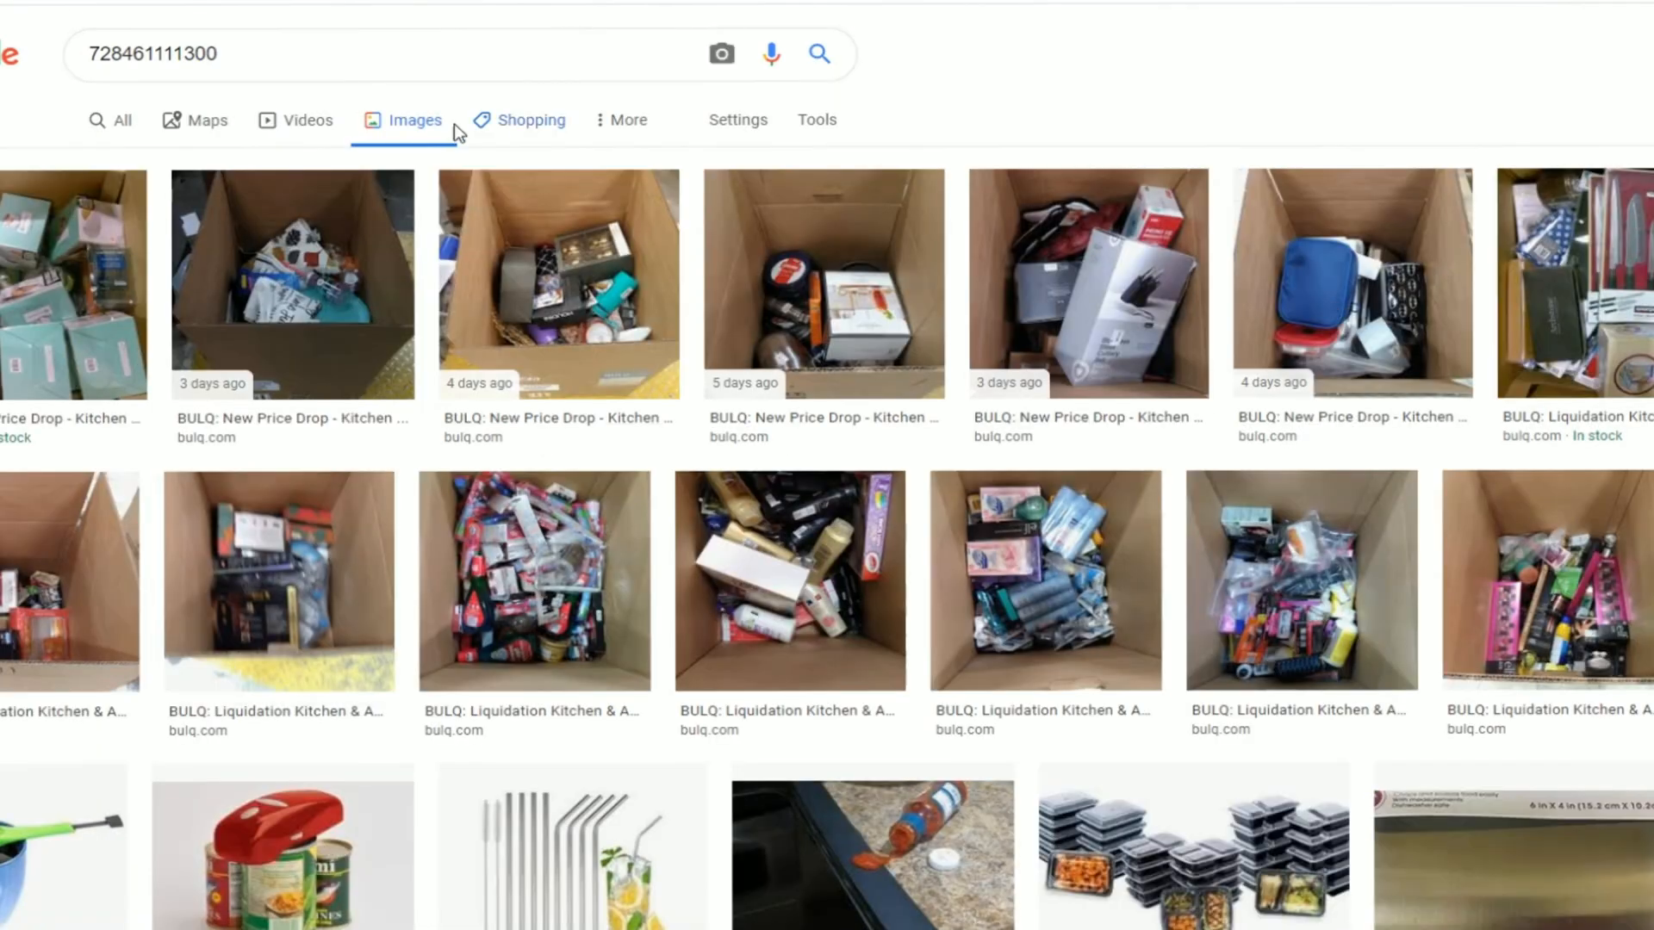
pyautogui.click(514, 127)
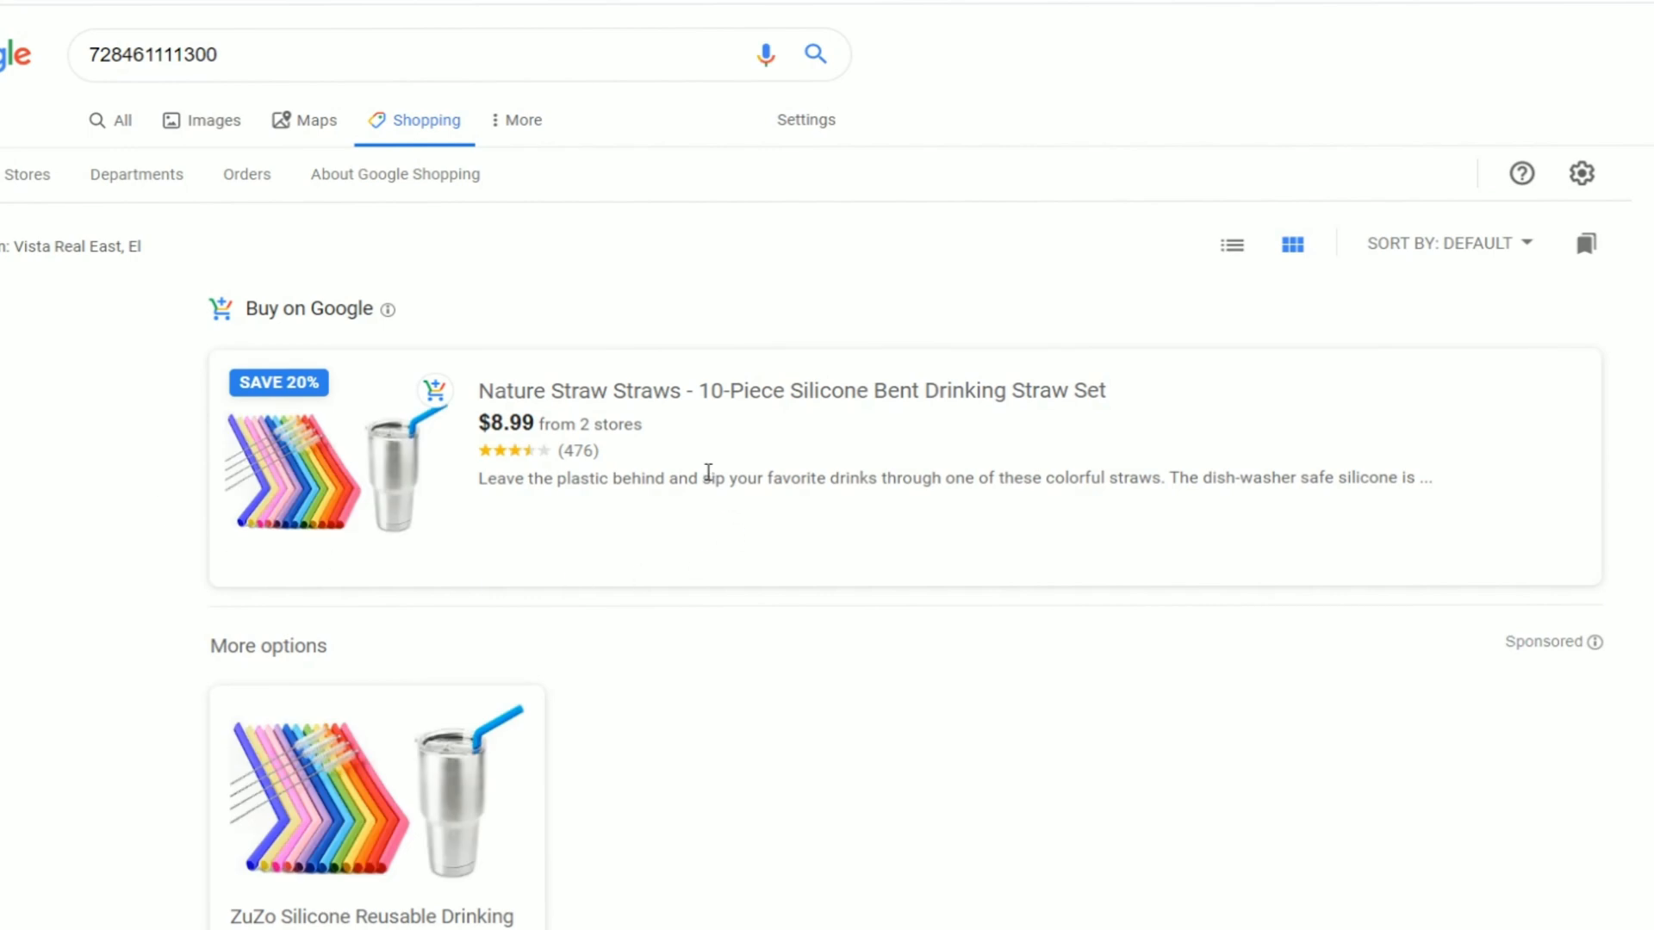
pyautogui.scroll(-3, 708, 472)
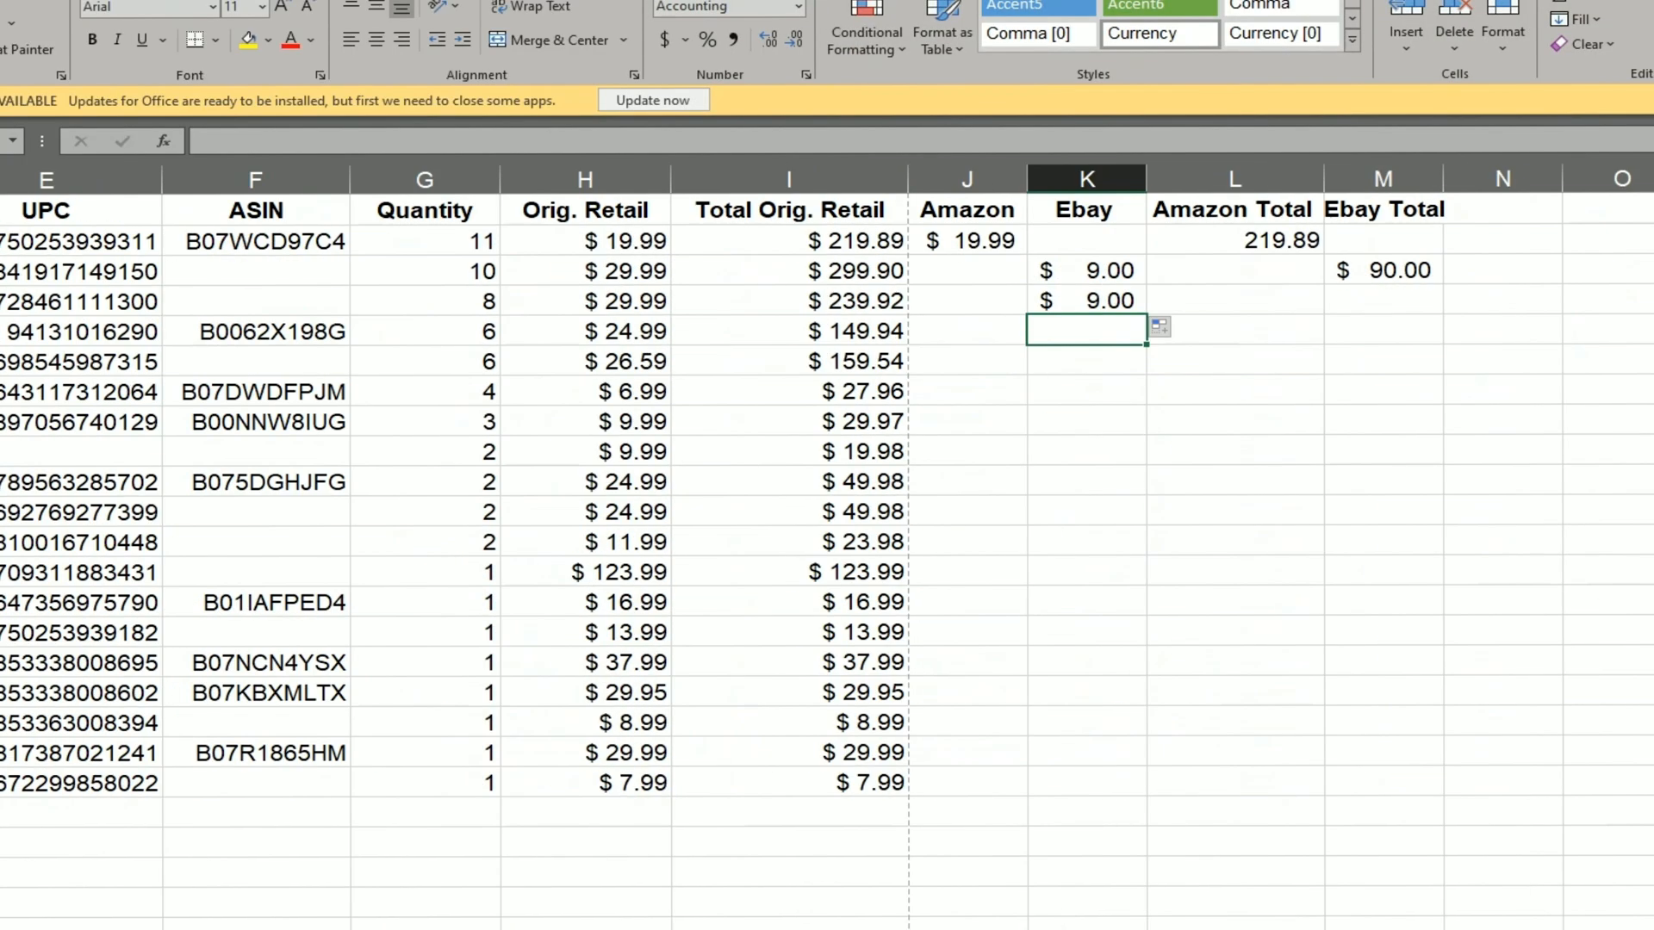
# - Fill the eBay Total formula from M3 down to M4 for the silicone drinking straws
pyautogui.click(1404, 278)
pyautogui.click(1451, 290)
pyautogui.click(1432, 278)
pyautogui.click(1449, 283)
pyautogui.click(1432, 276)
pyautogui.moveTo(1447, 285); pyautogui.dragTo(1380, 301)
pyautogui.click(1382, 301)
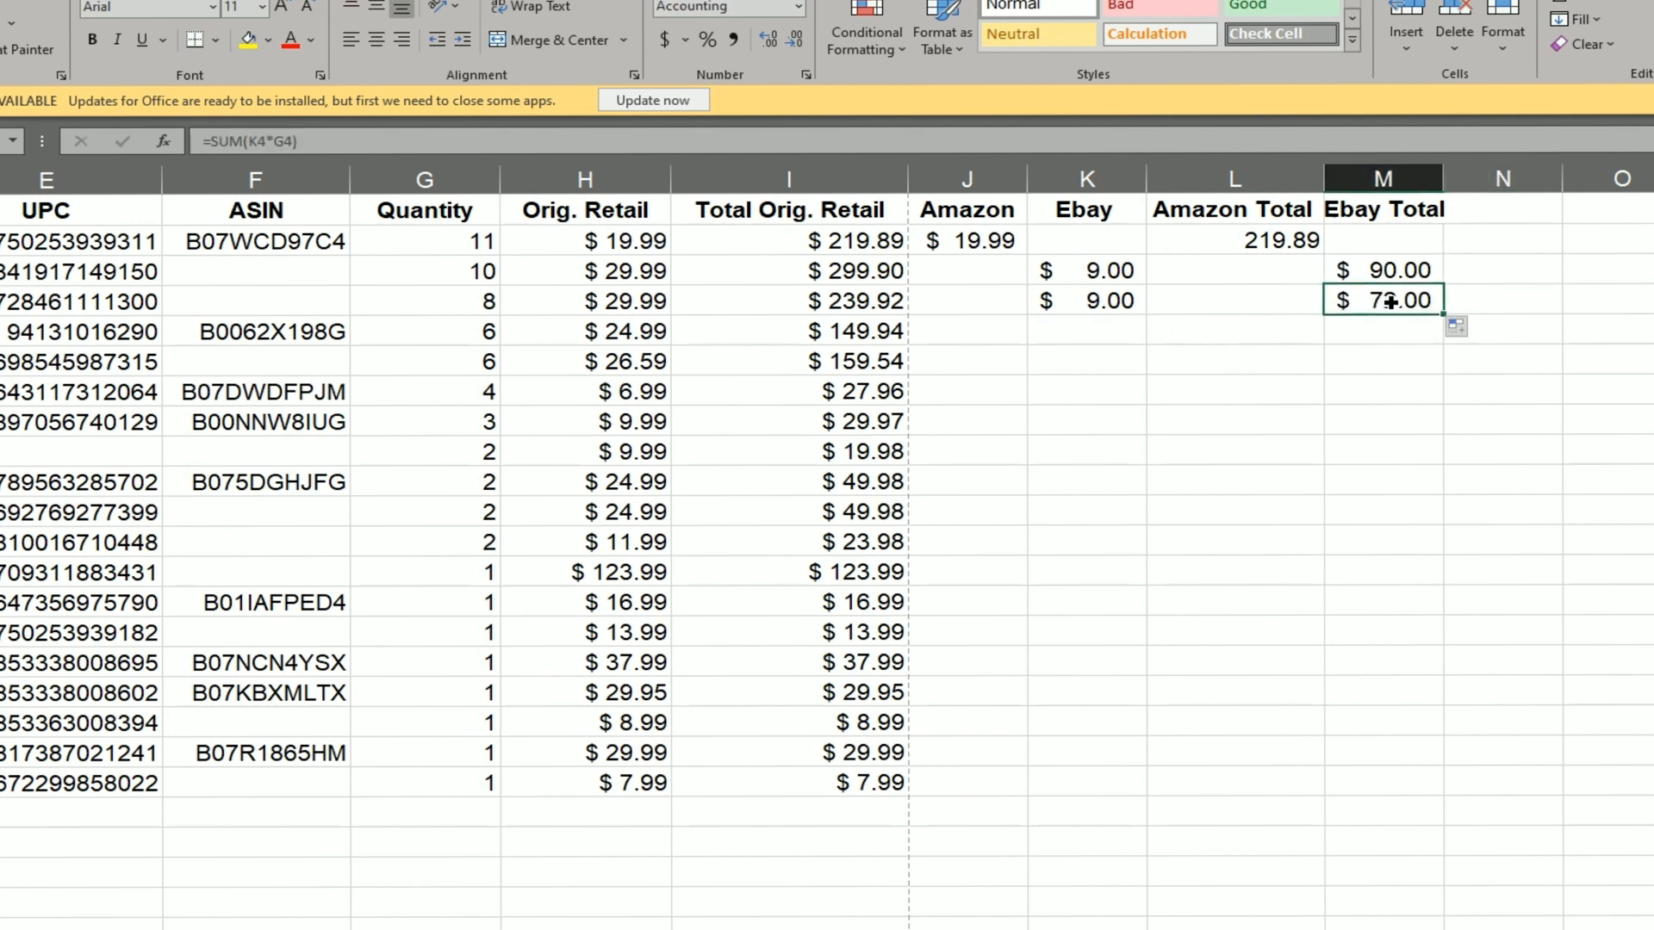
# - Copy the Chicago Bears tumbler set's ASIN B0062X198G from the manifest and search Amazon Seller Central's catalog for it
pyautogui.scroll(-1, 1262, 301)
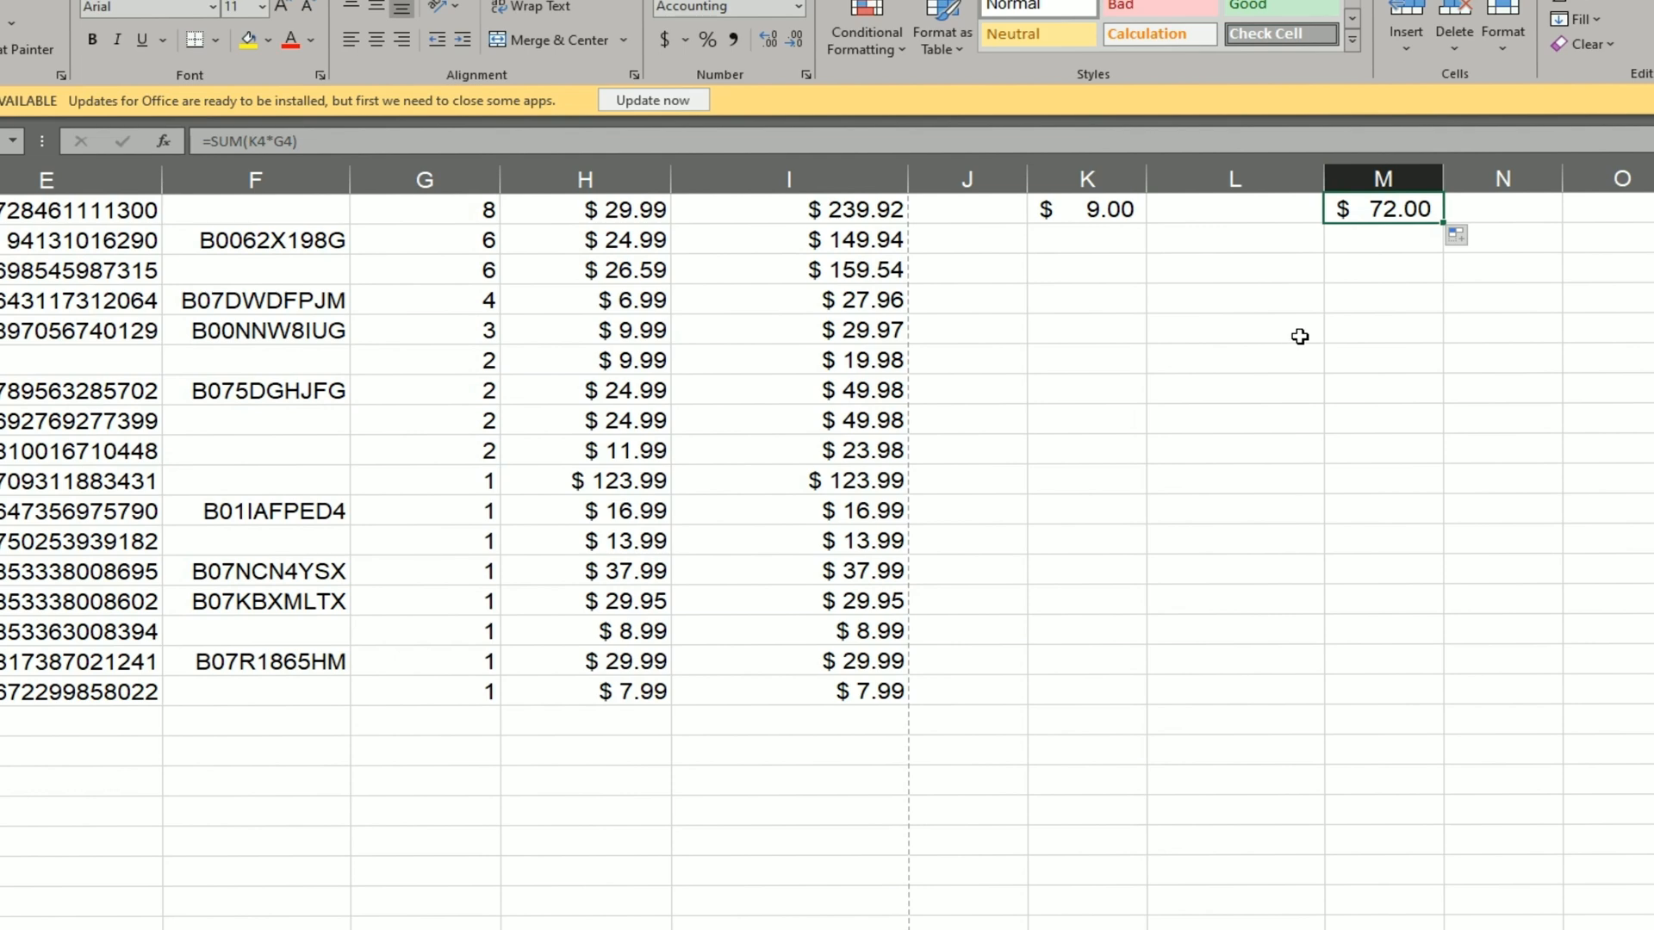
pyautogui.scroll(1, 1018, 358)
pyautogui.hscroll(-3, 1018, 358)
pyautogui.hscroll(3, 938, 386)
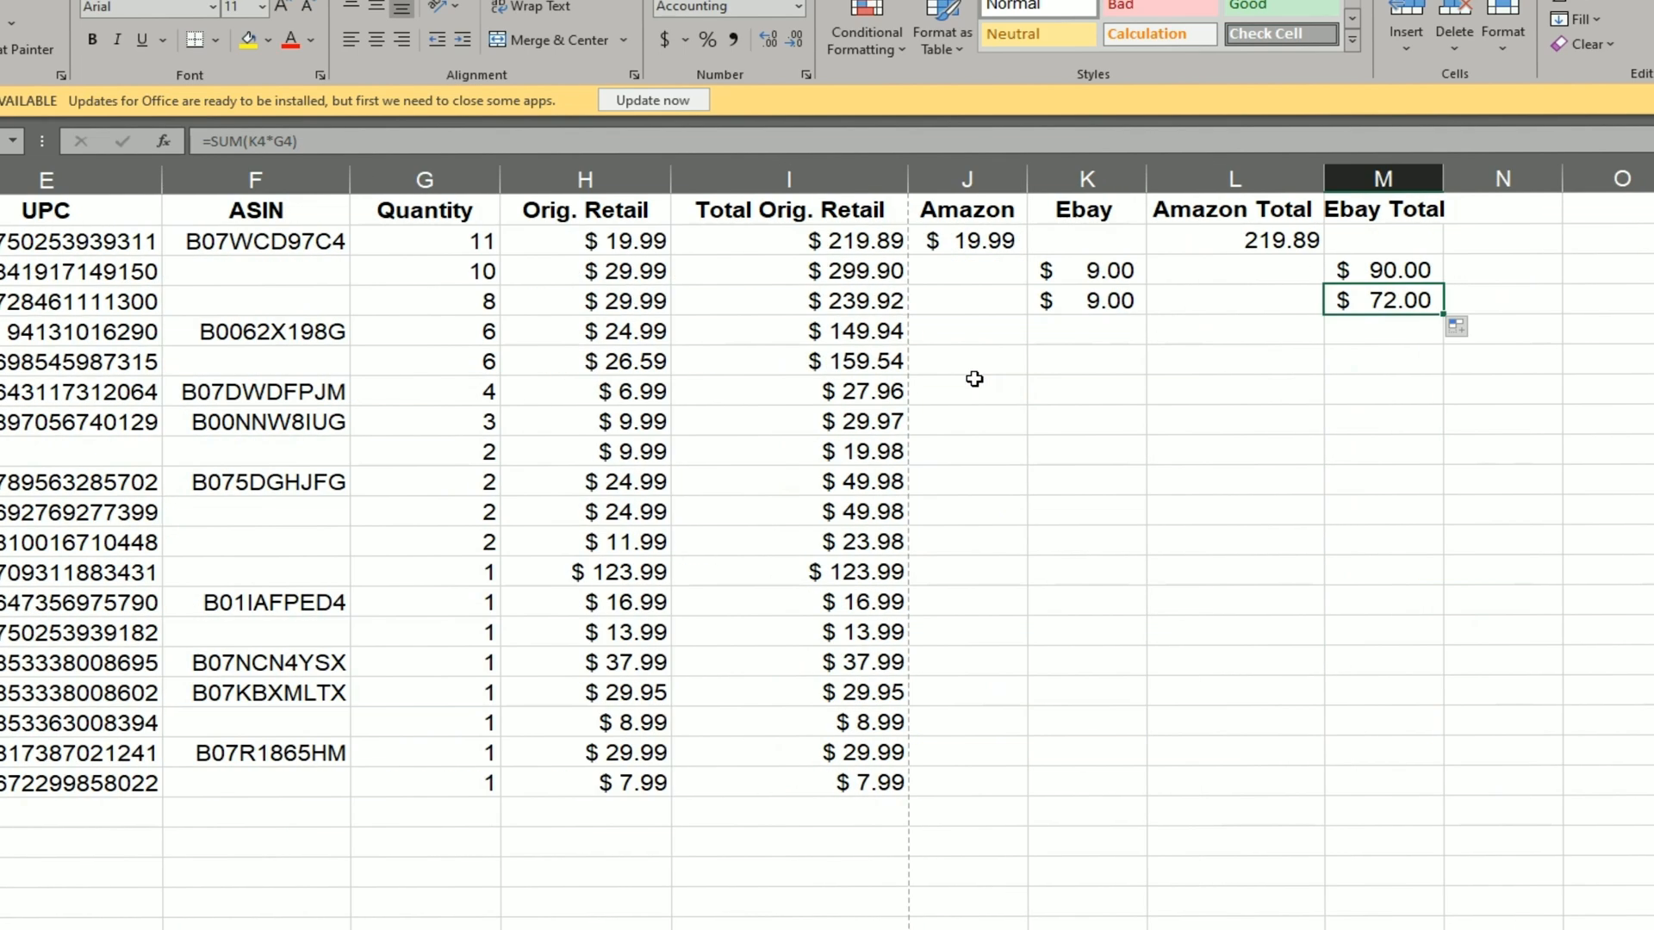
pyautogui.hscroll(-2, 605, 418)
pyautogui.click(1145, 331)
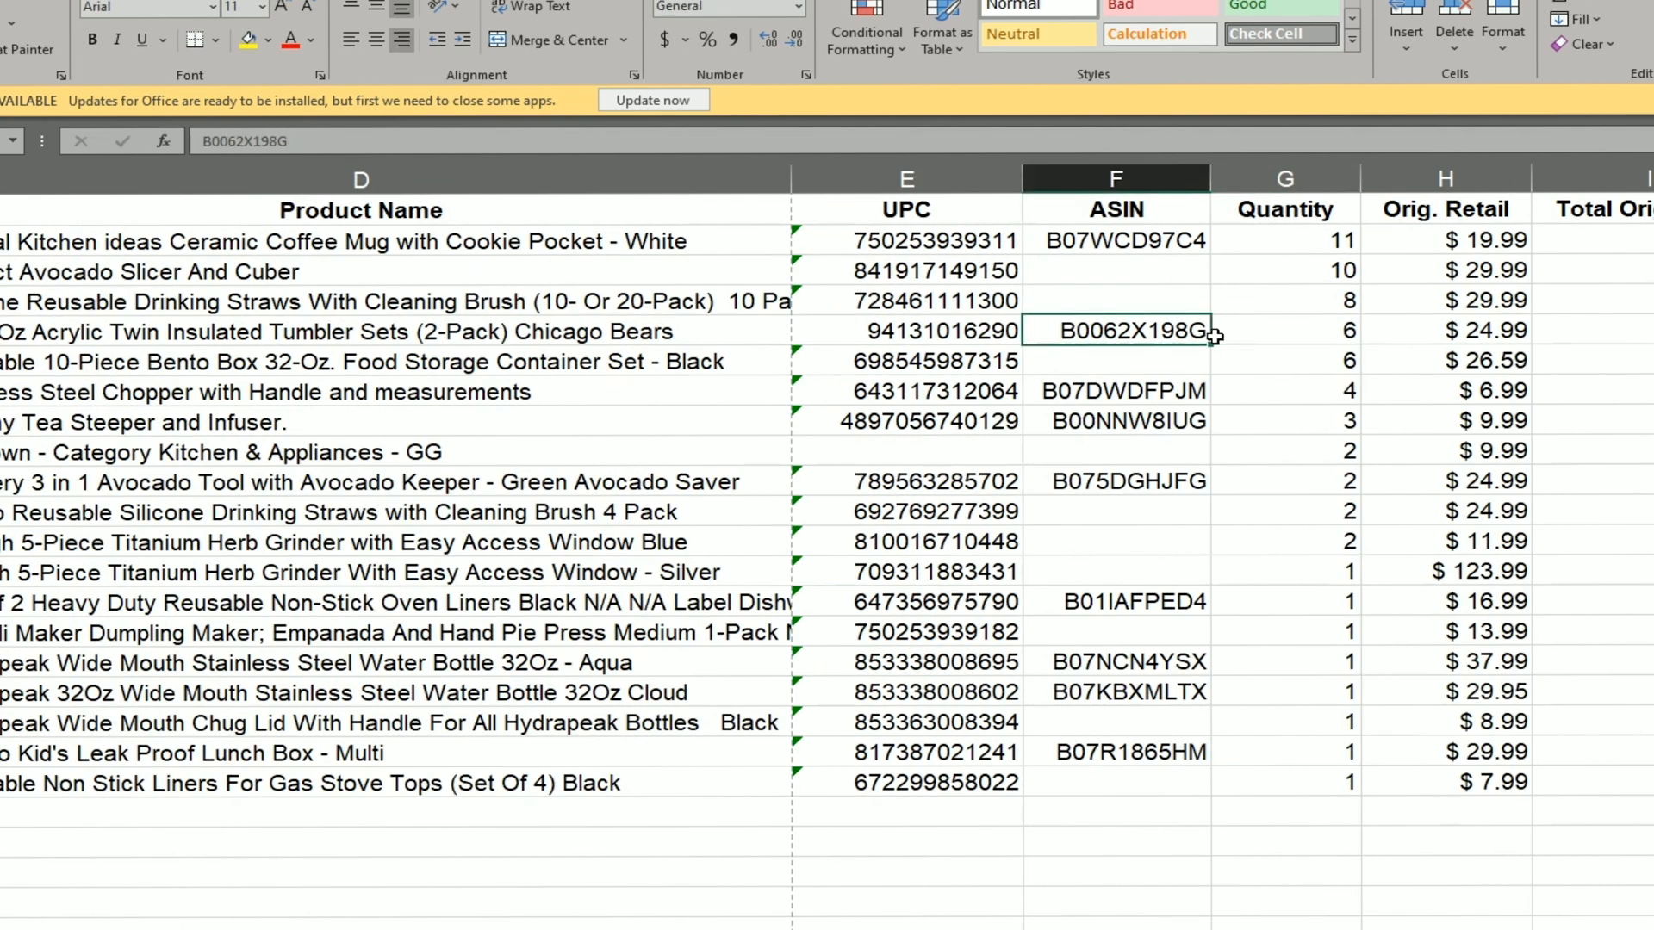
pyautogui.hotkey('ctrl', 'c')
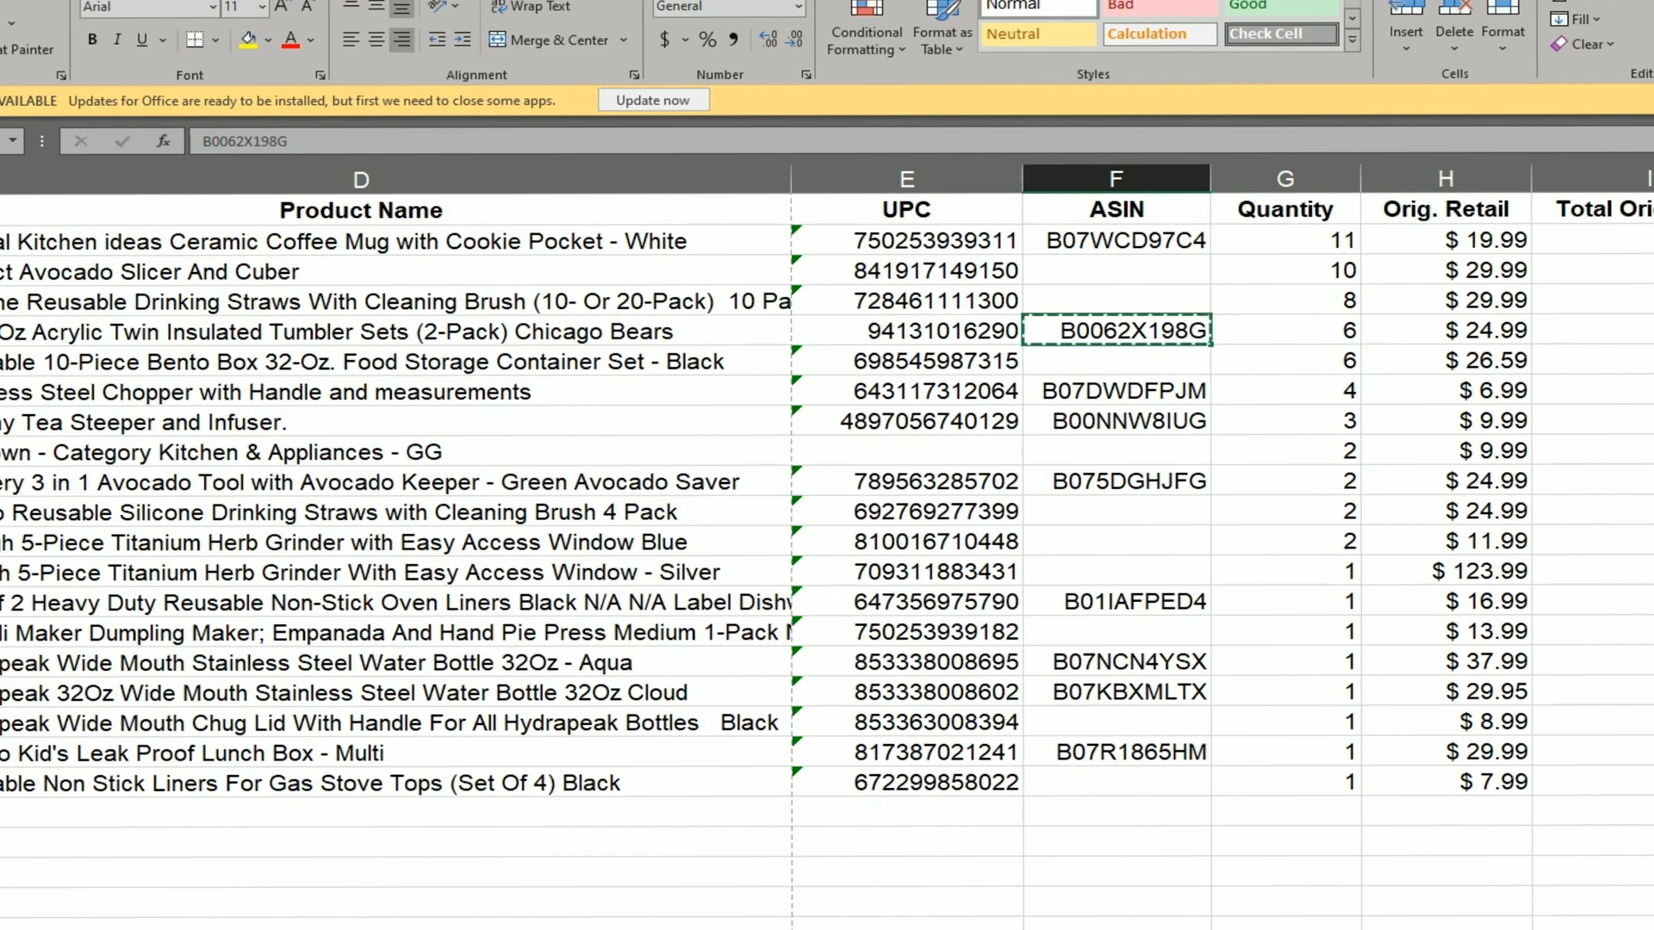
pyautogui.hotkey('alt', 'Tab')
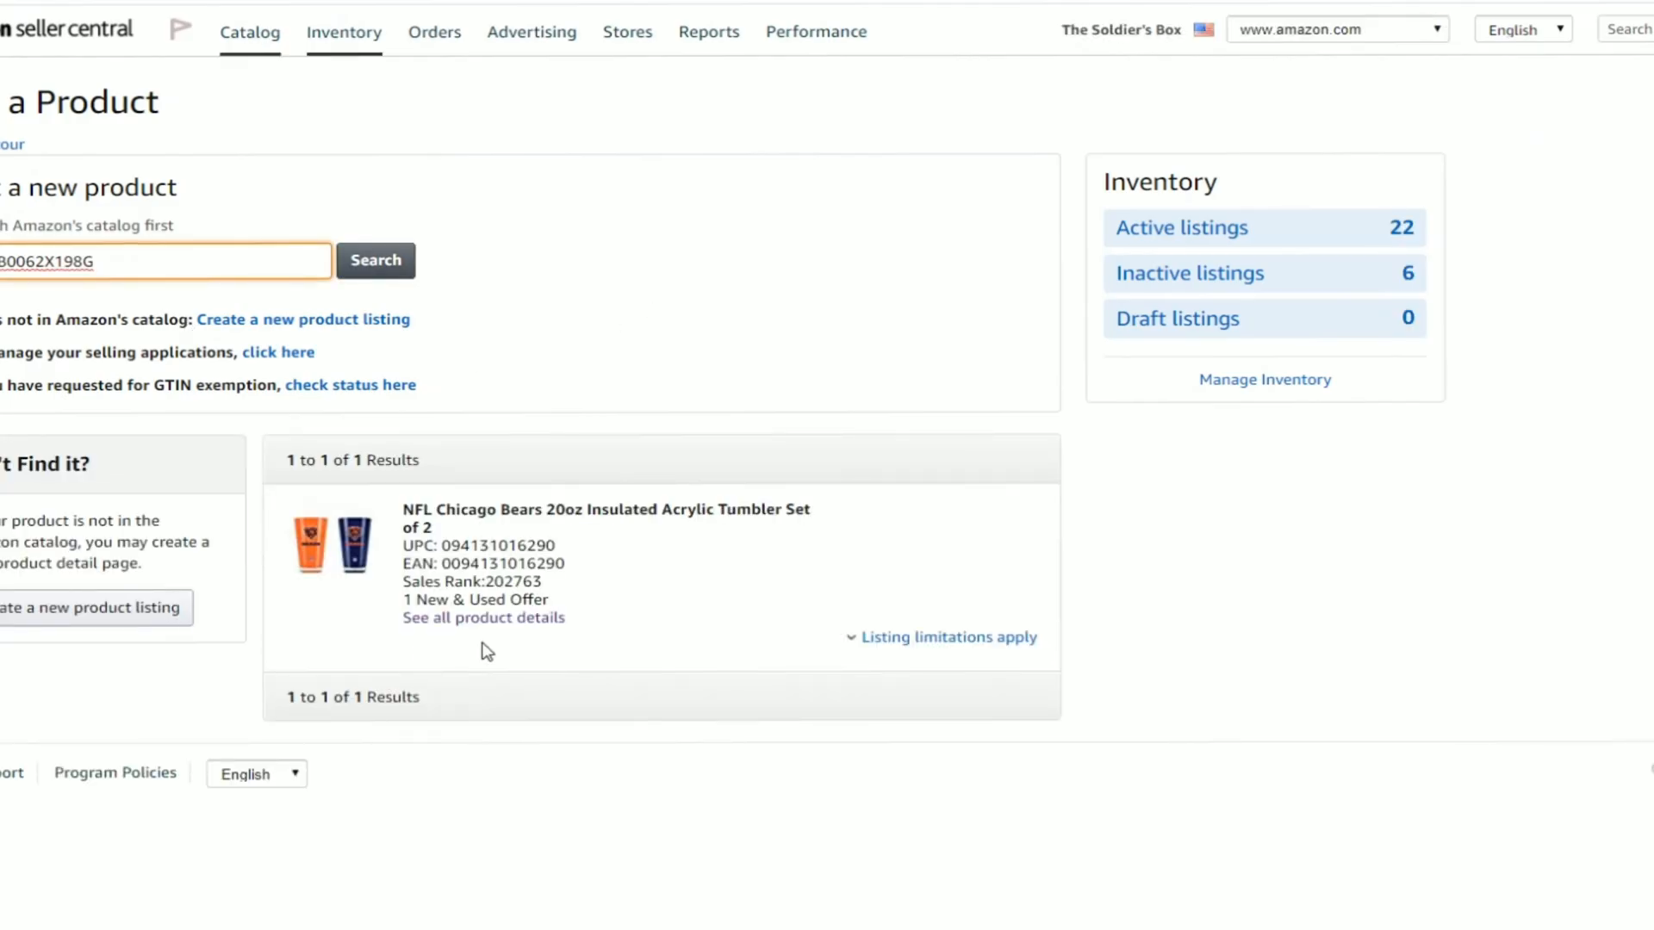
# - Open the Chicago Bears tumbler set's product page on Amazon and view the offers from its sellers
pyautogui.click(478, 620)
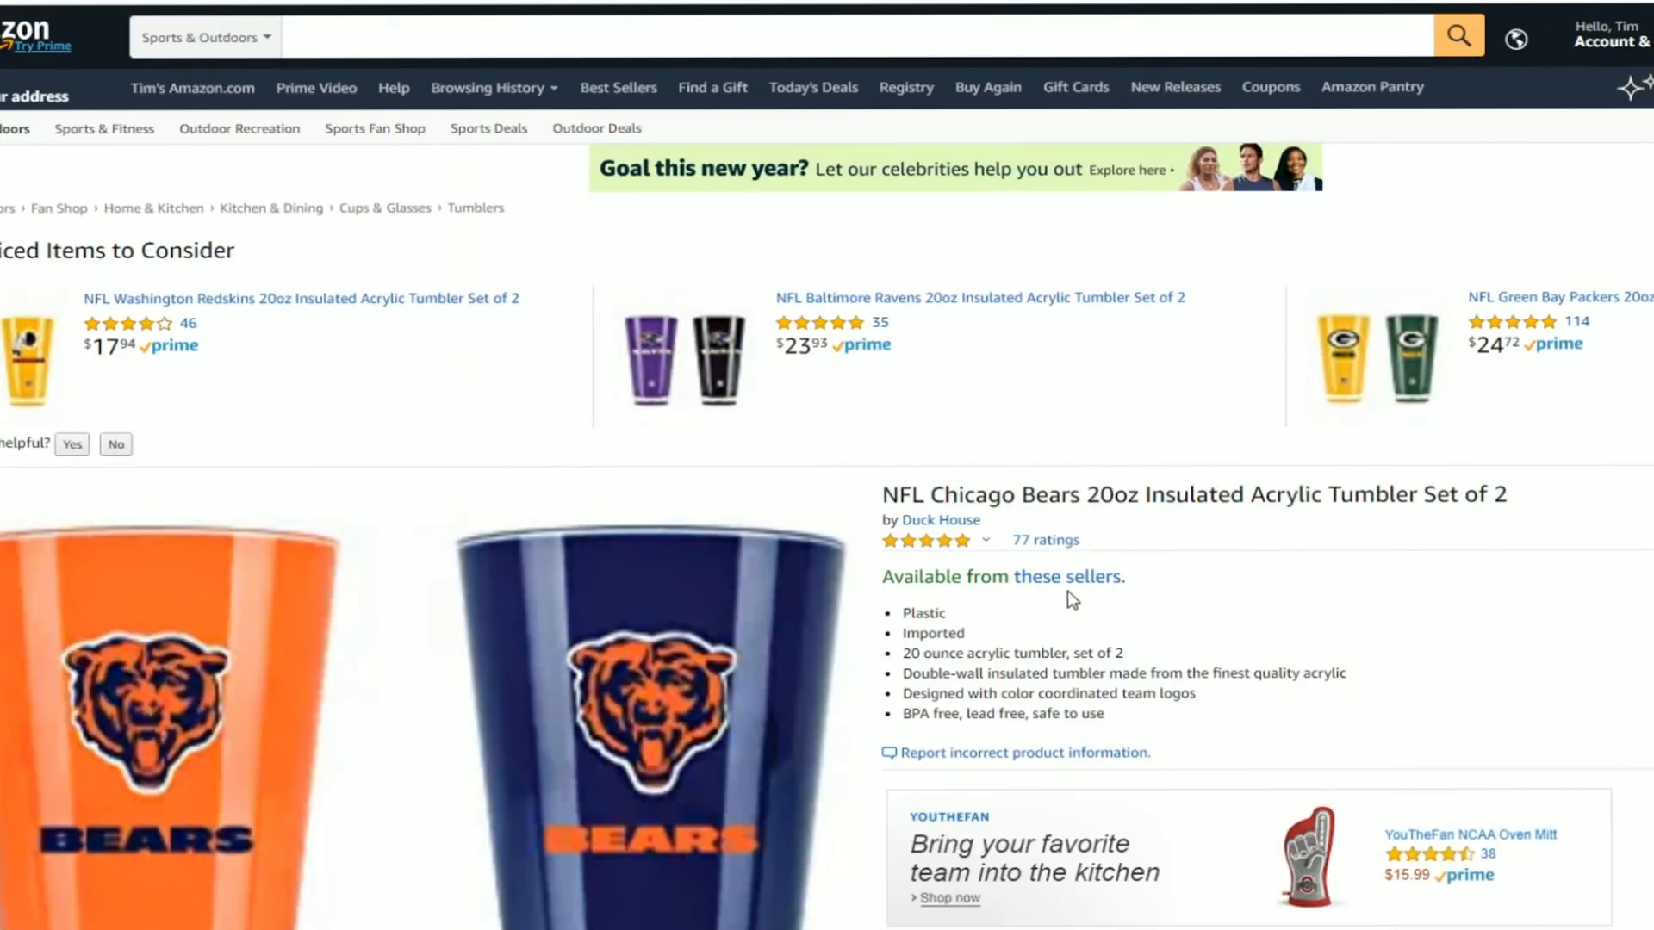
pyautogui.click(1073, 578)
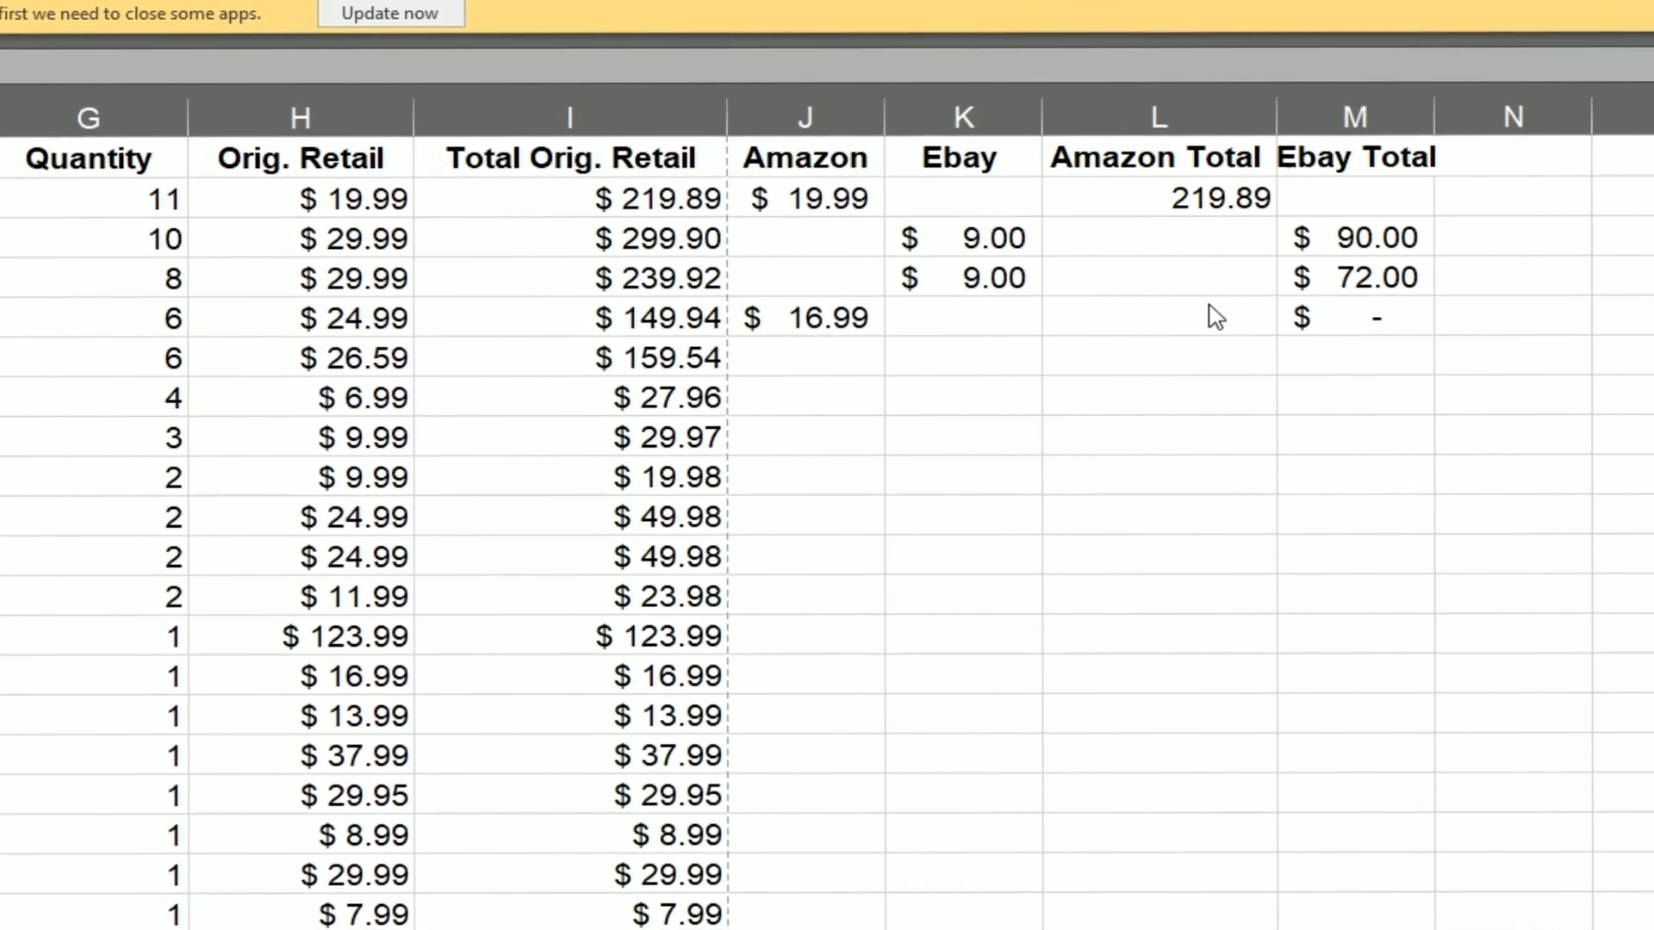
# - Clear the eBay Total formula in M5 for the Chicago Bears tumbler set
pyautogui.moveTo(1422, 297); pyautogui.dragTo(1374, 329)
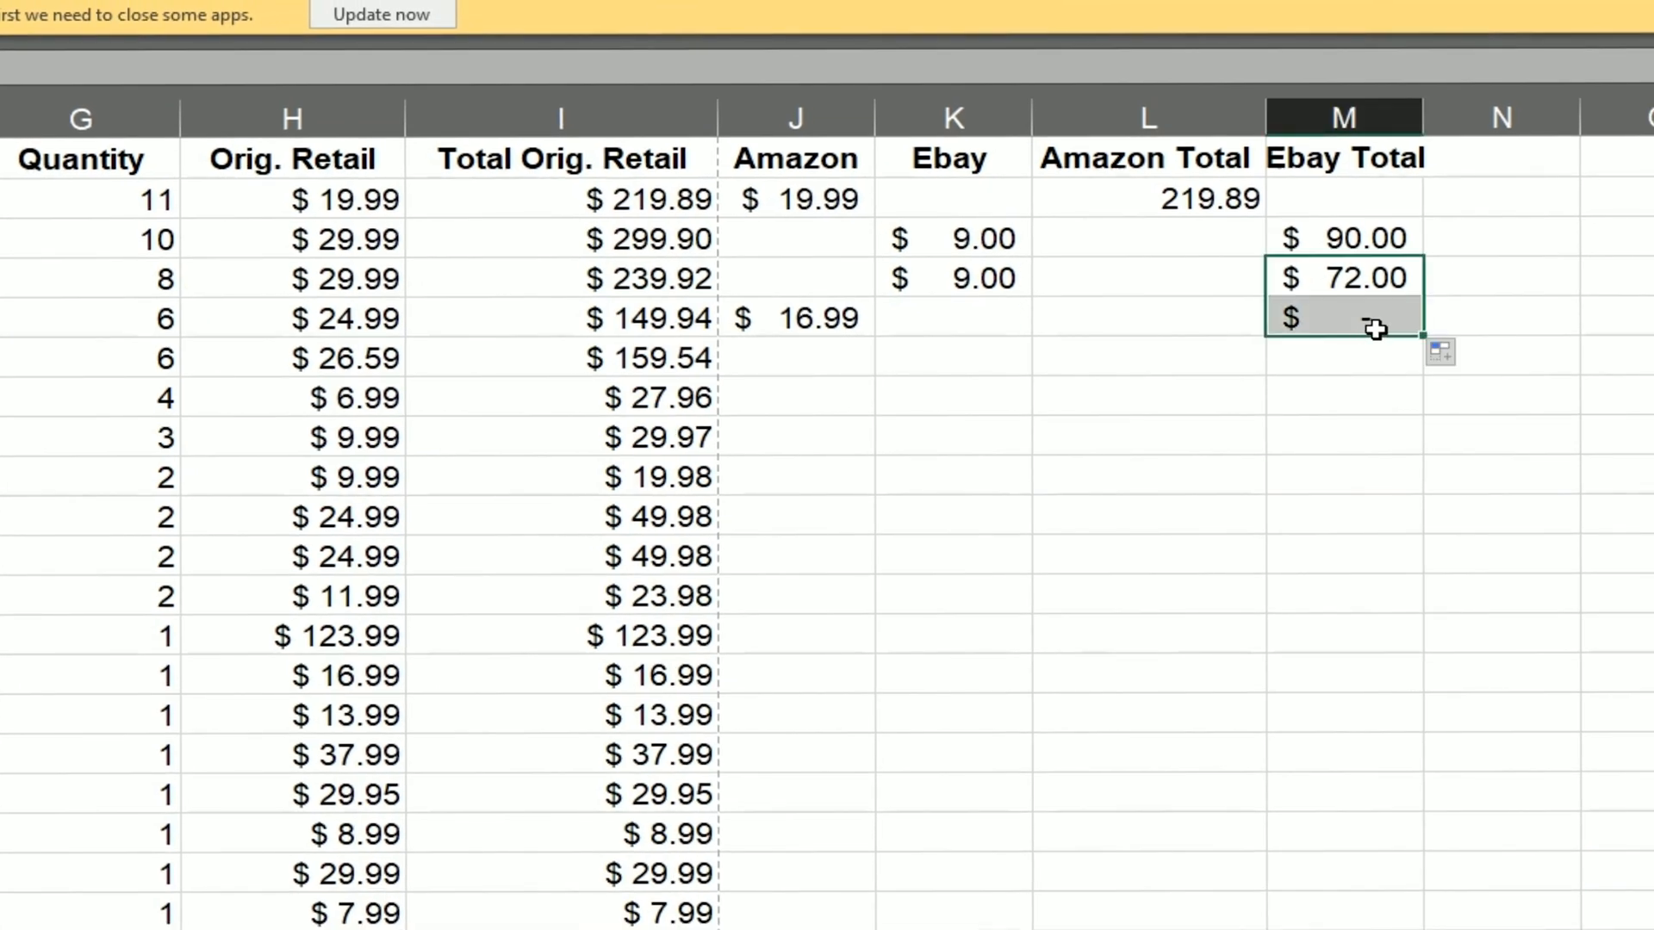
pyautogui.click(1374, 329)
pyautogui.press('Delete')
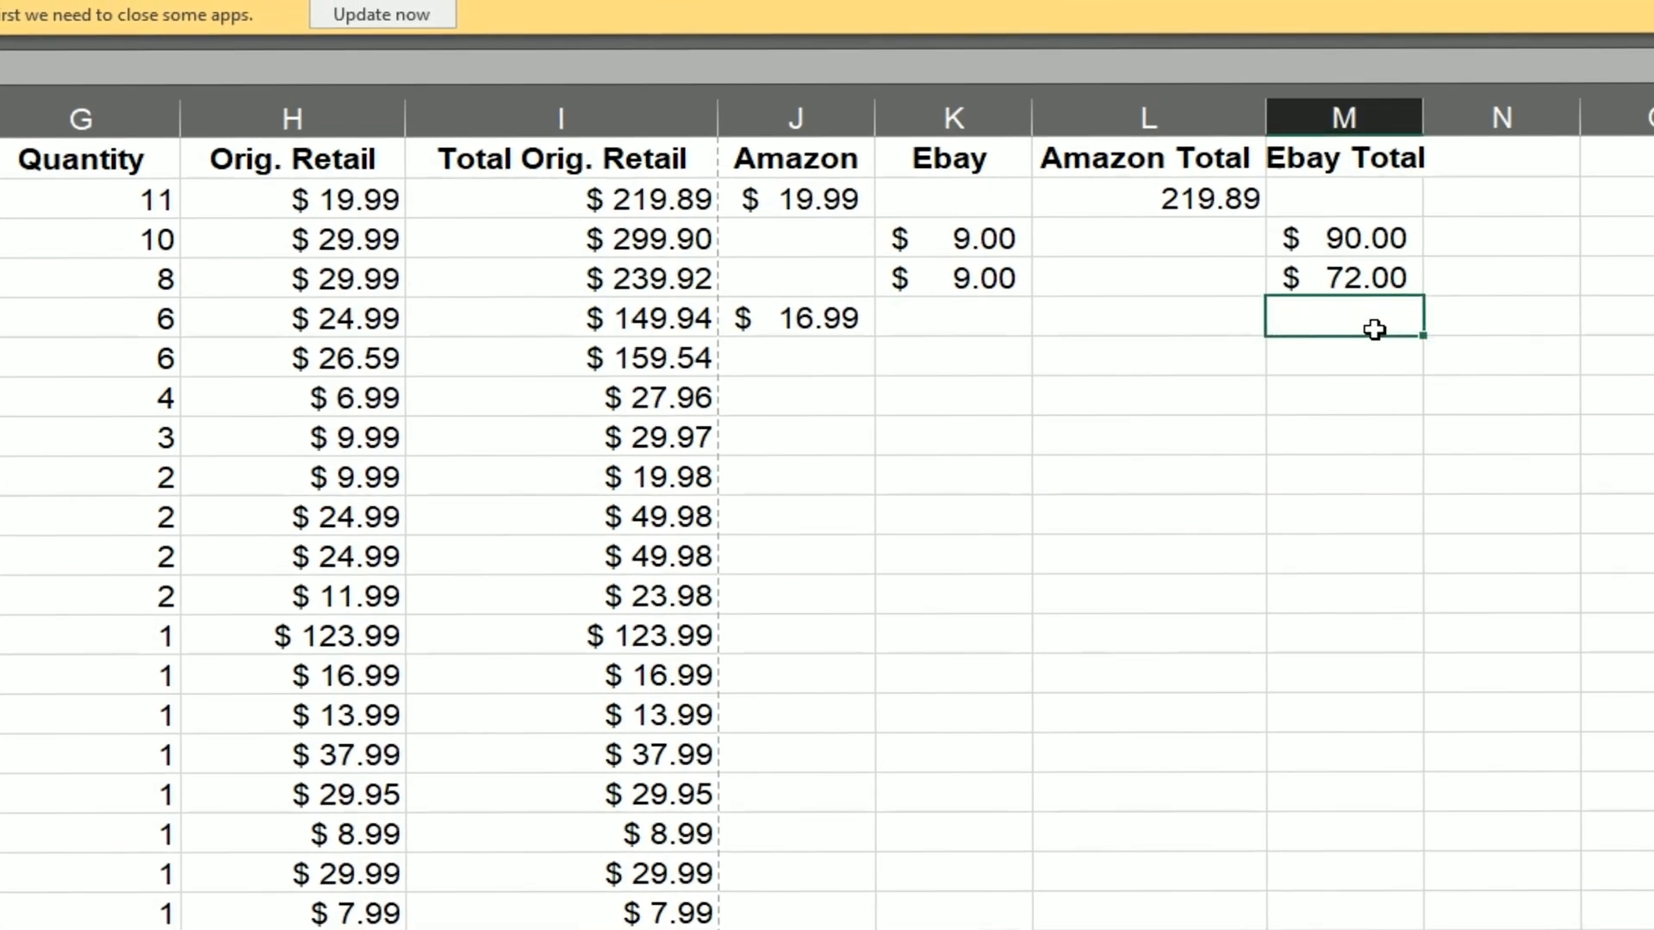
# - Fill the Amazon Total formula from L2 down to L5 to cover the Chicago Bears tumbler set
pyautogui.click(1217, 212)
pyautogui.moveTo(1272, 220); pyautogui.dragTo(1237, 320)
pyautogui.doubleClick(1190, 318)
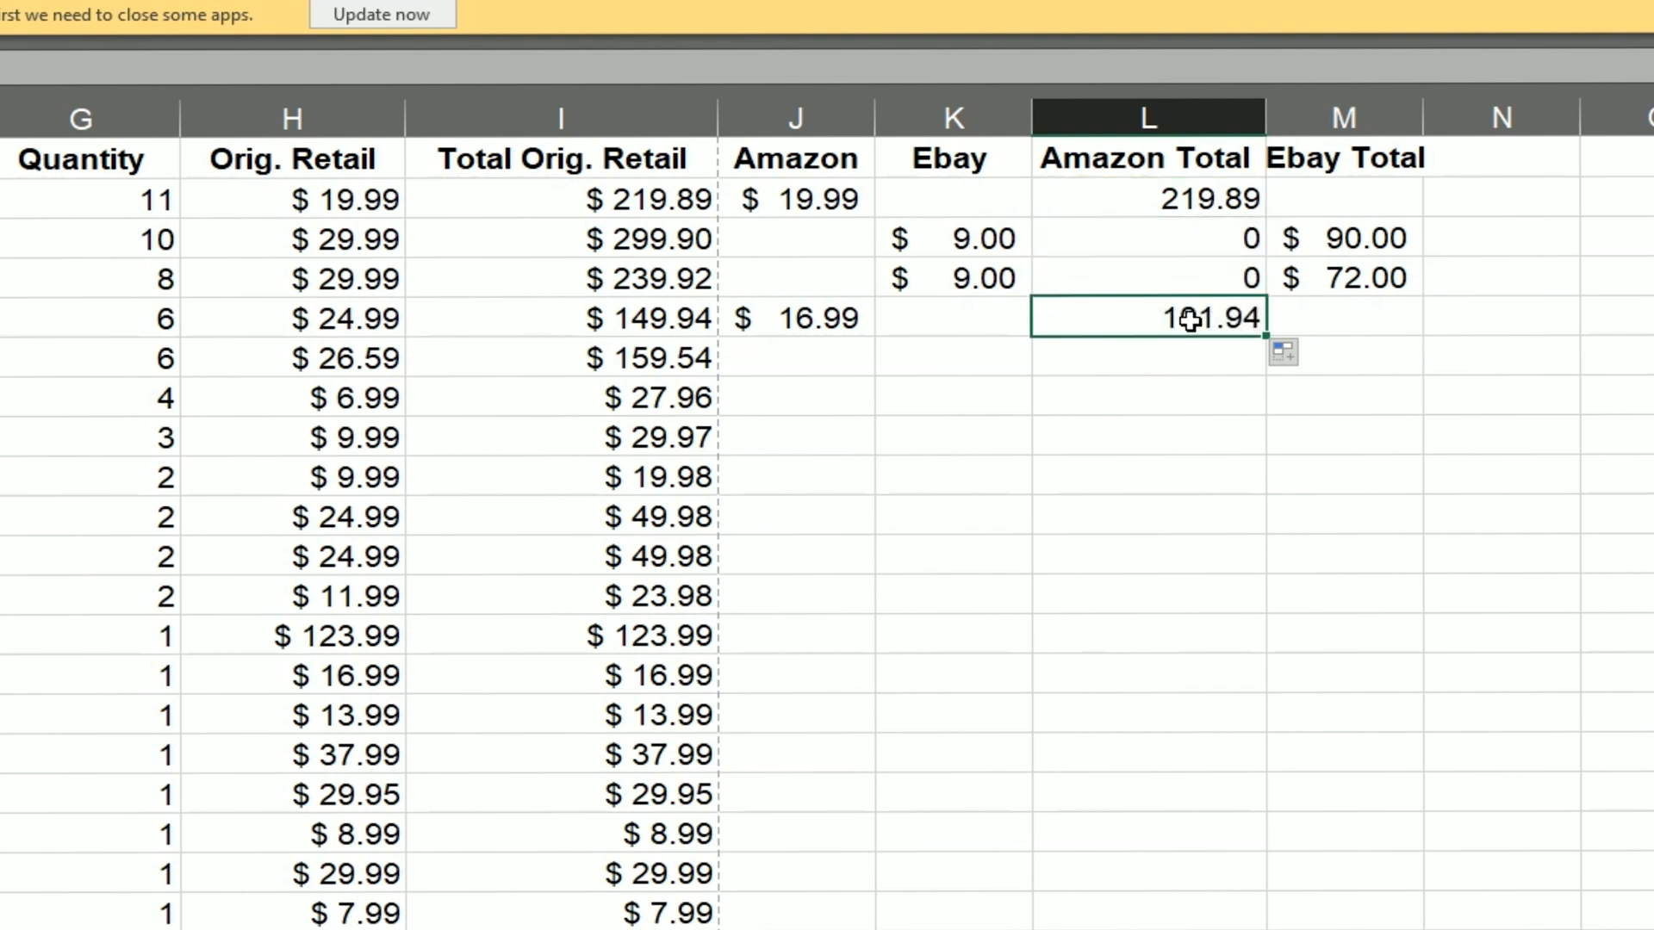
pyautogui.click(1207, 204)
pyautogui.click(1552, 430)
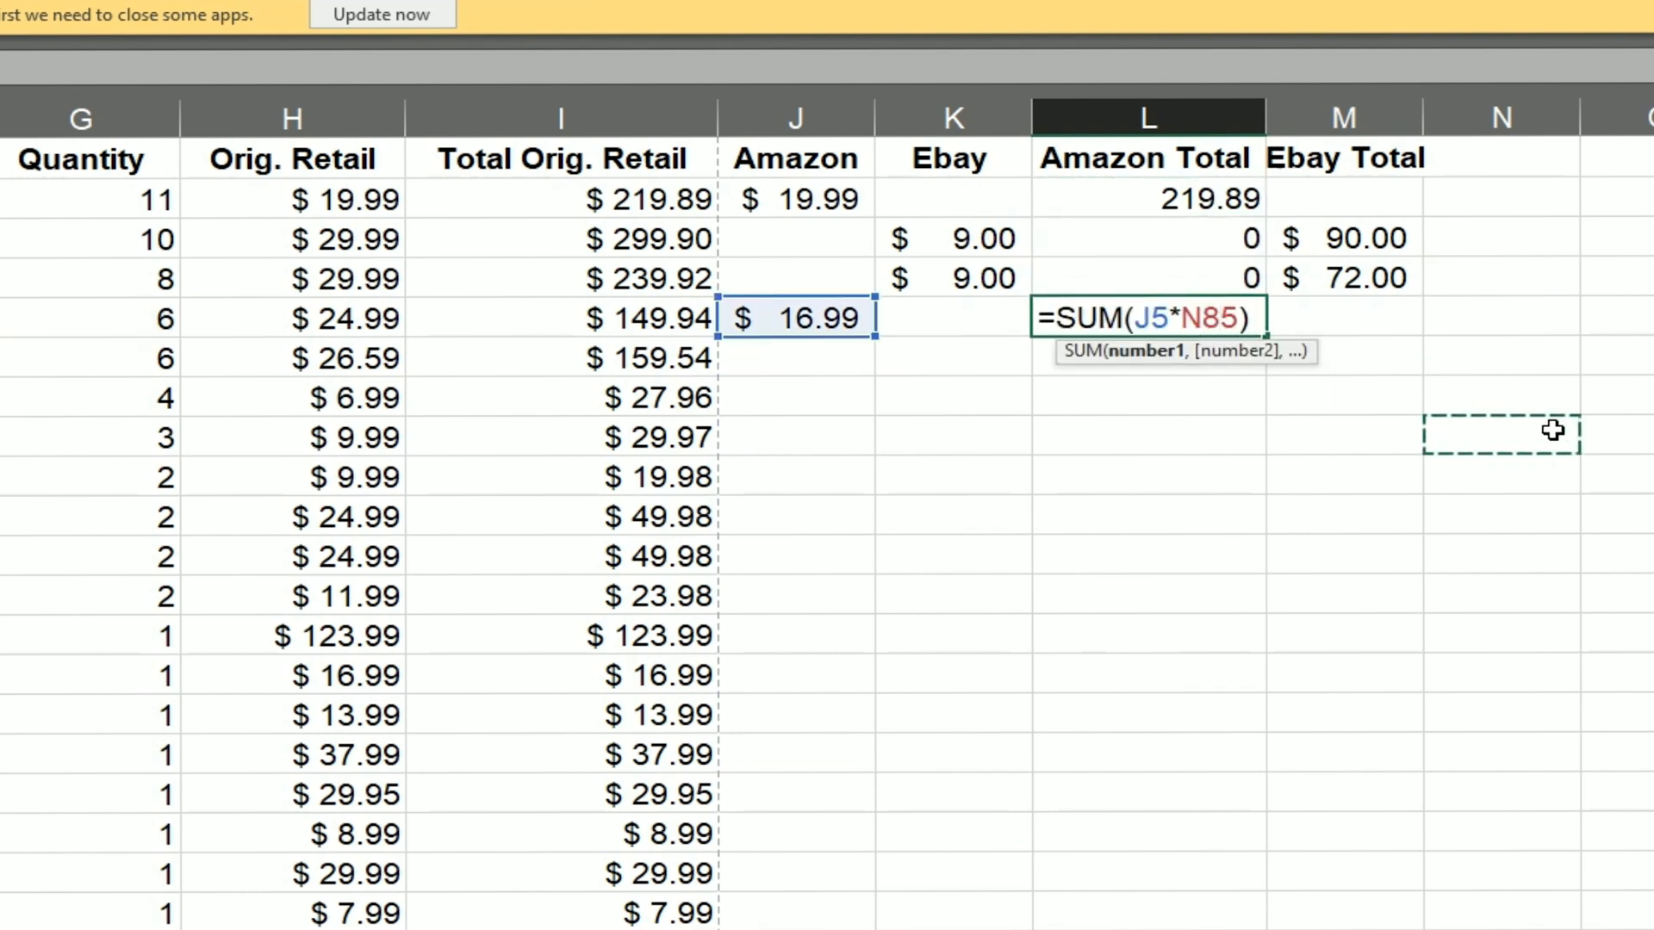
pyautogui.press('Escape')
# - Apply the accounting format with a dollar sign to the Amazon totals in L2:L5
pyautogui.moveTo(1199, 211); pyautogui.dragTo(1180, 303)
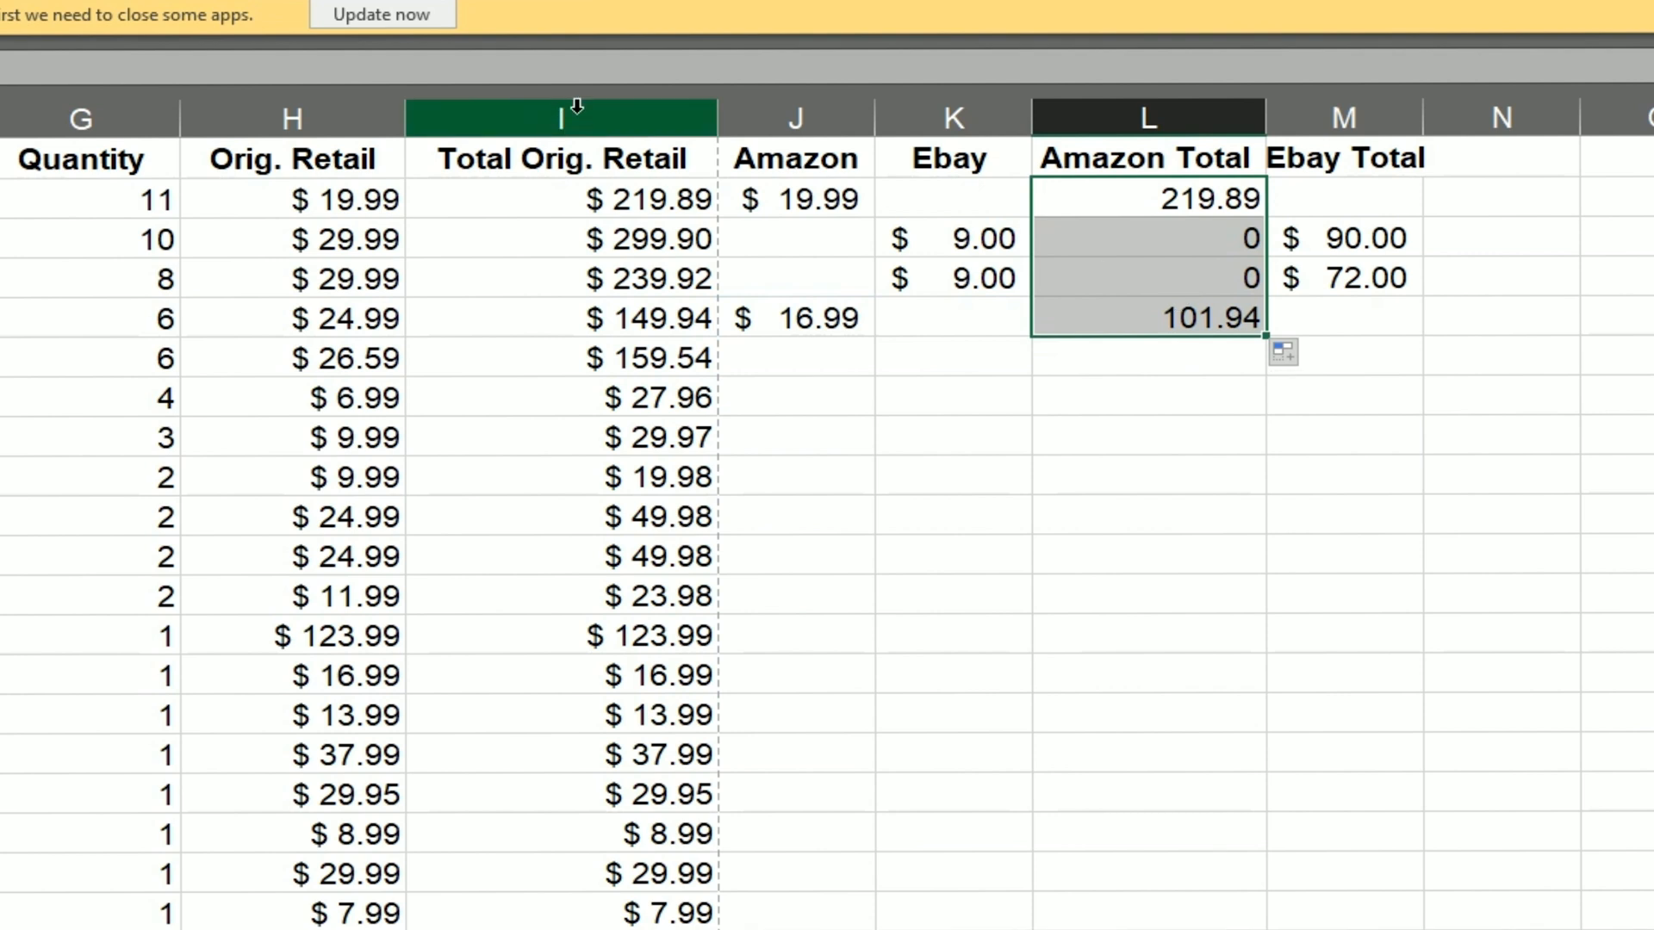
pyautogui.click(1177, 399)
pyautogui.click(1166, 318)
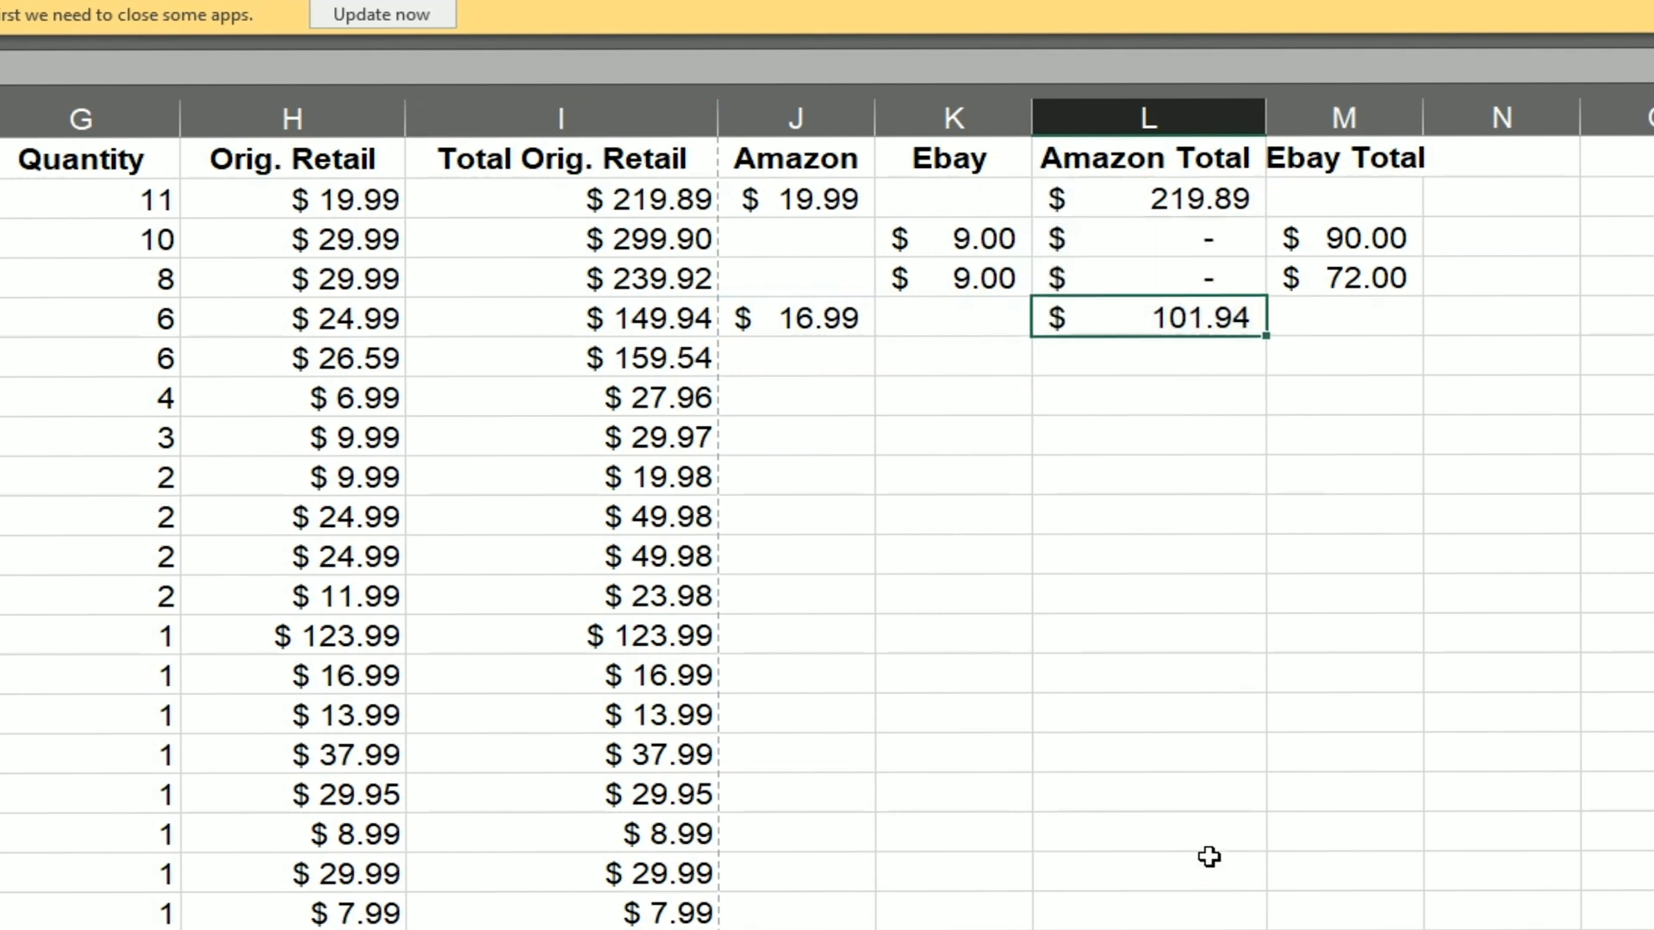